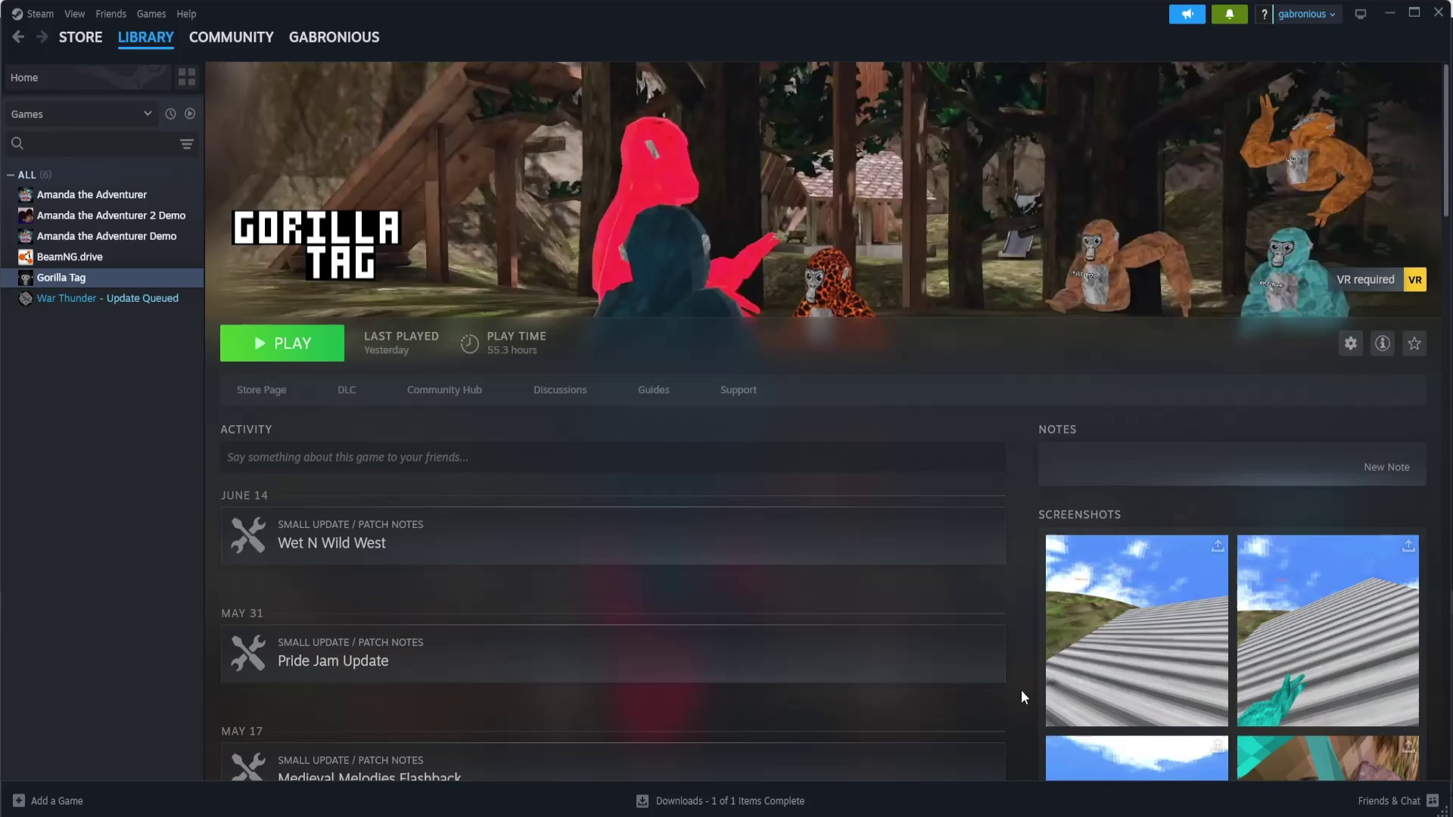
- Open Gorilla Tag's local files from Steam's Manage menu and select every item in the folder
mouse_move(160, 38)
left_click(1351, 343)
mouse_move(1365, 415)
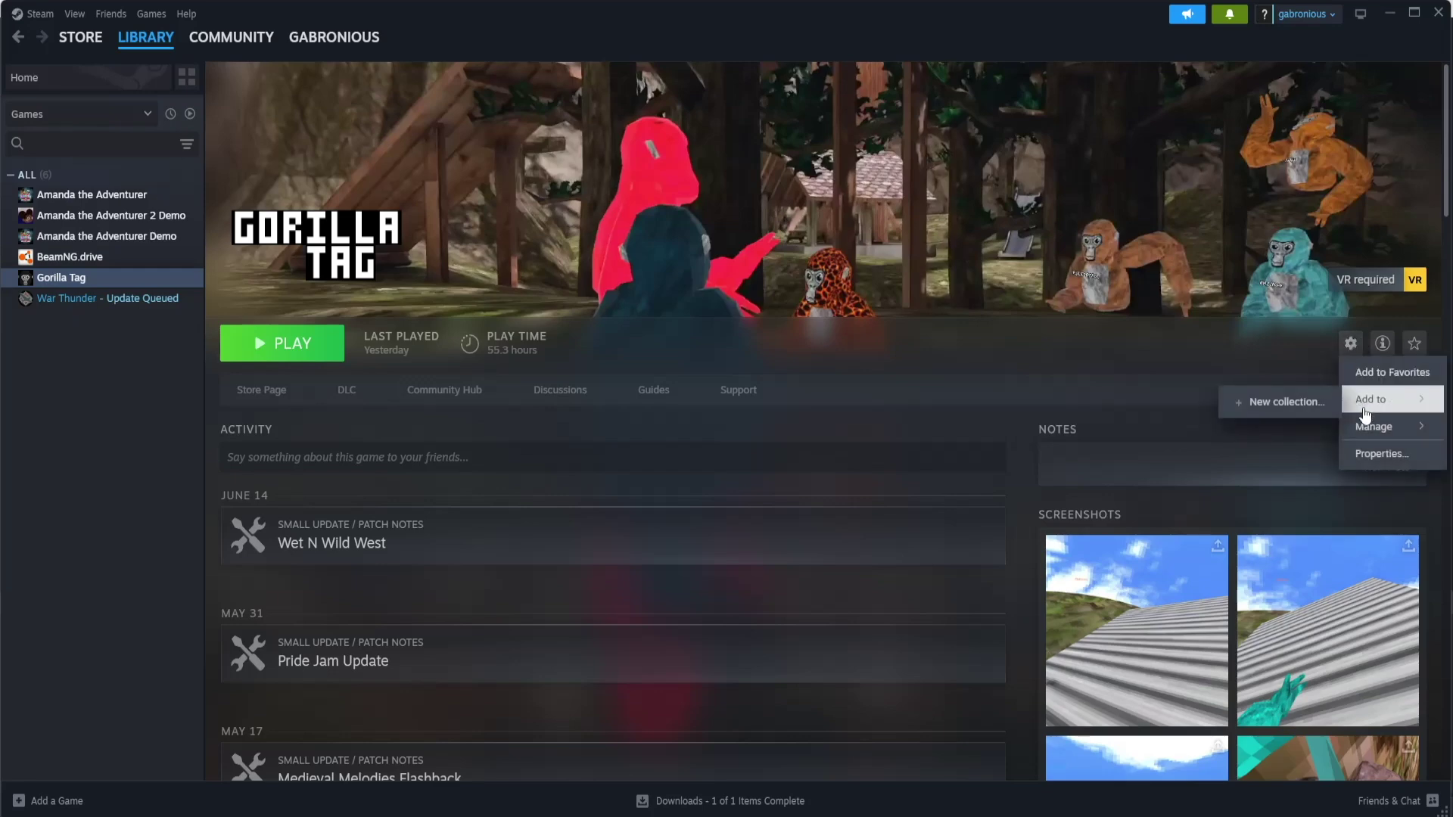
left_click(1279, 456)
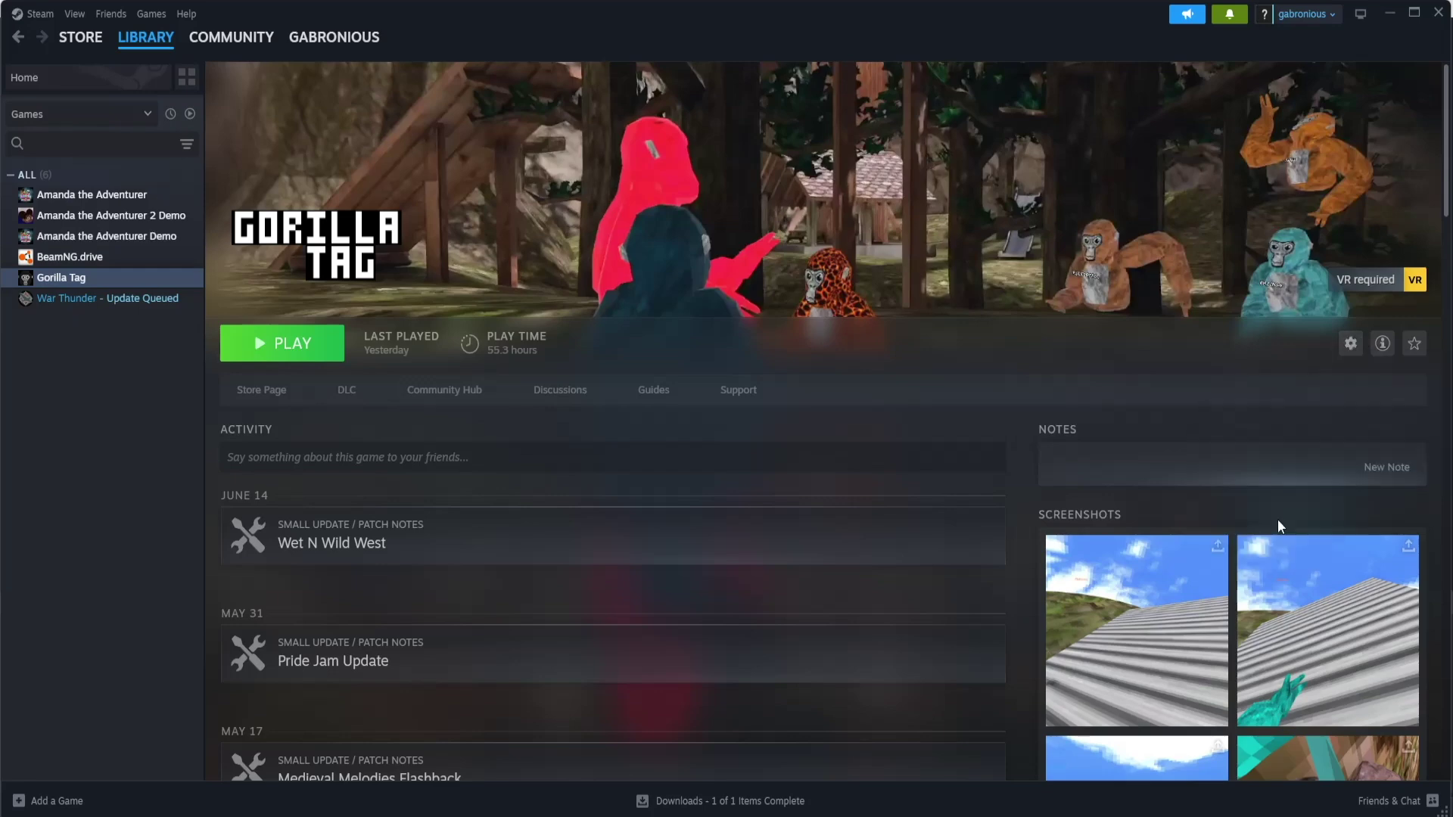
left_click_drag(744, 616, 801, 242)
- Delete the selected game files, then browse into Desktop > Steam > steamapps
left_click(876, 218)
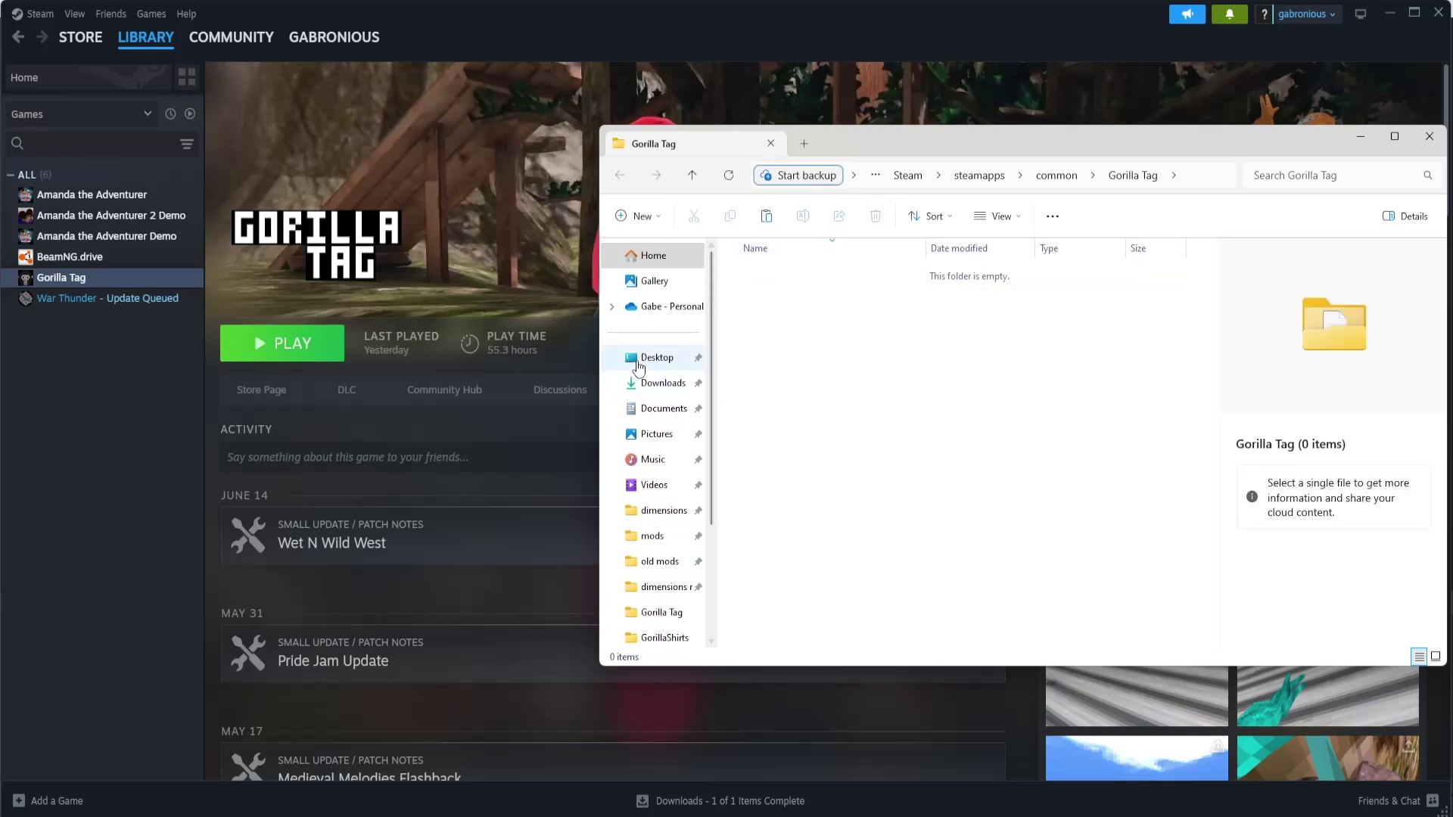
left_click(657, 357)
left_click(777, 272)
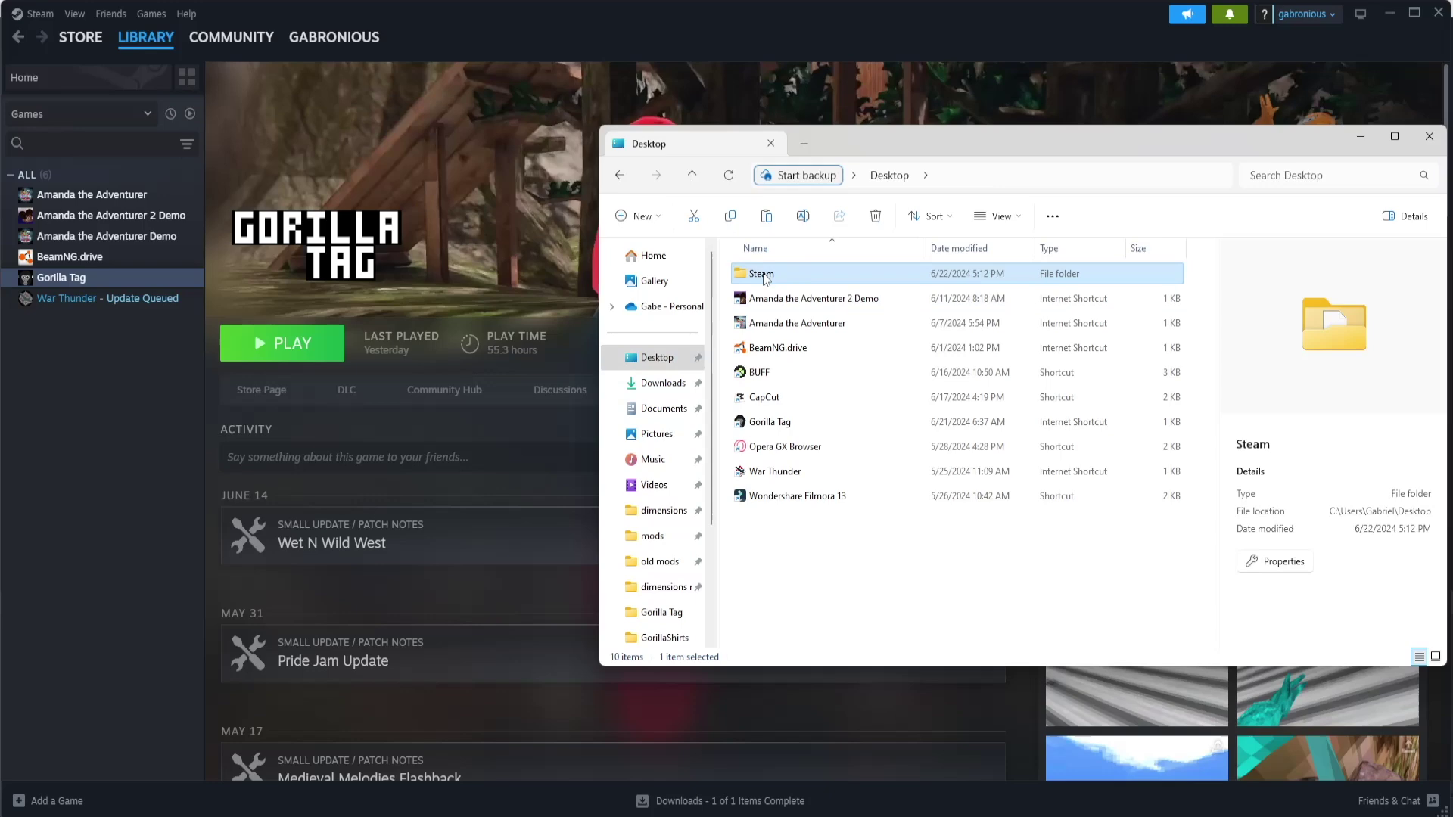
double_click(779, 274)
scroll(767, 530, "down", 2)
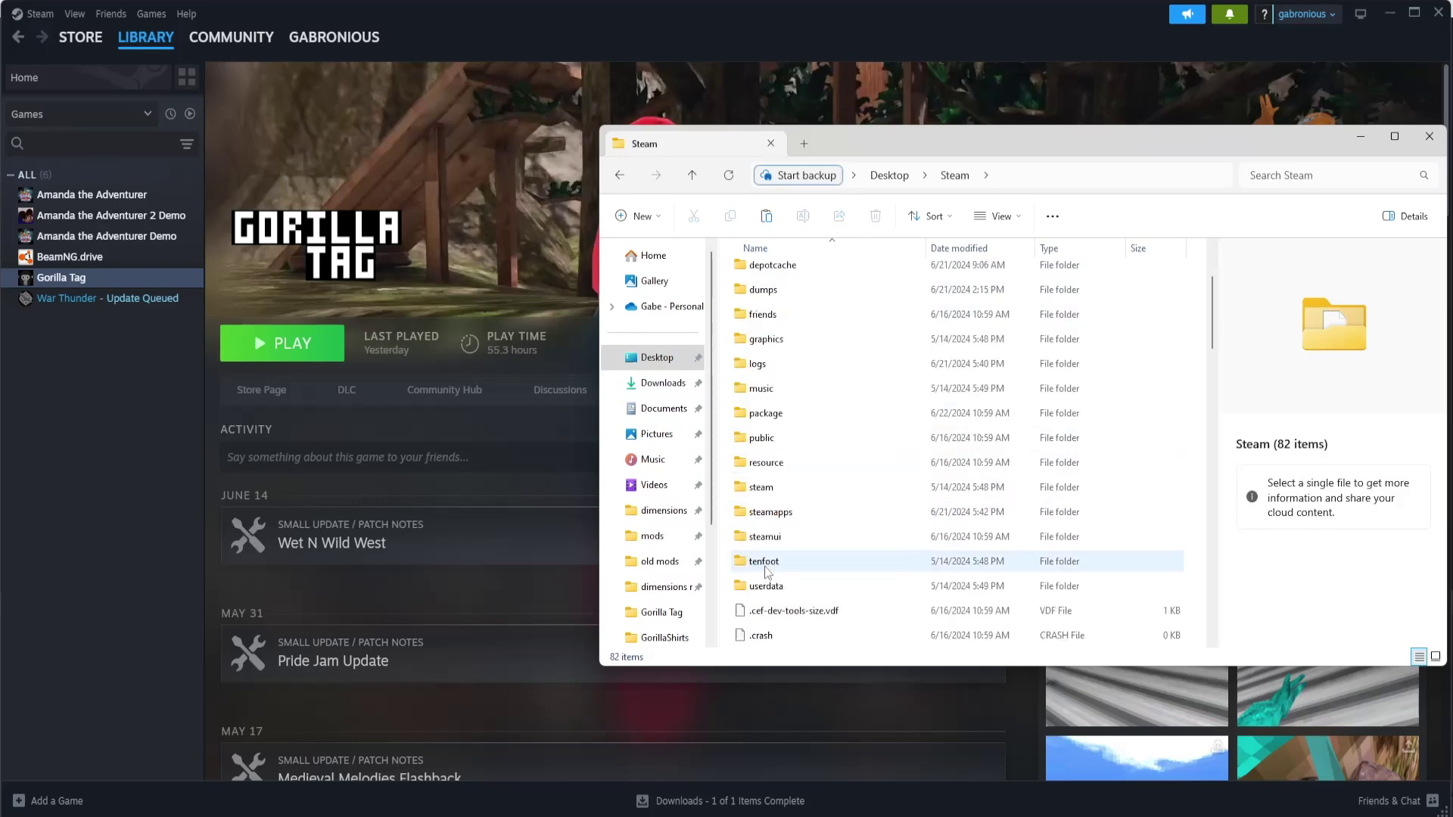
double_click(771, 512)
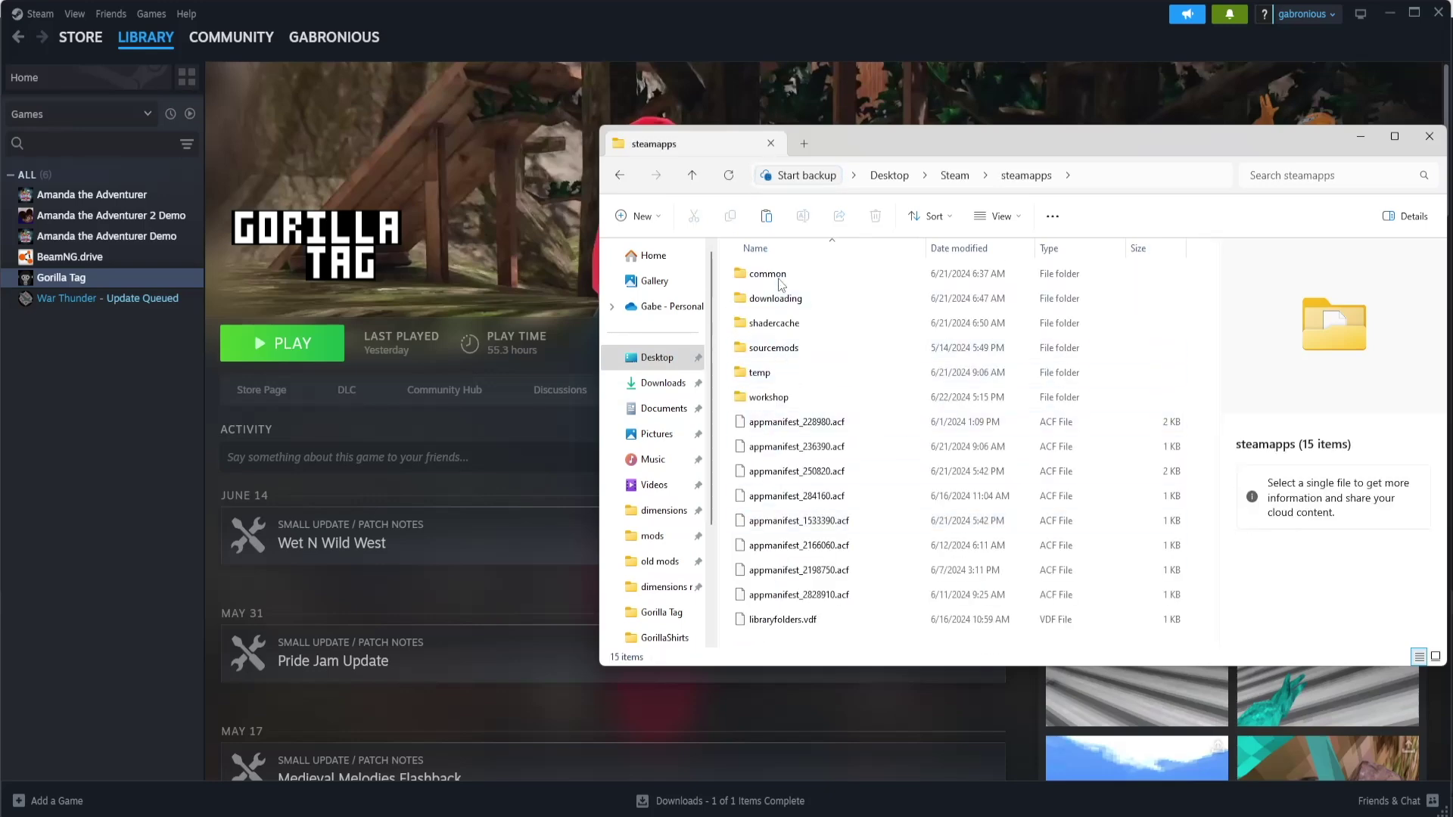
- Delete the Gorilla Tag folder from common and return to the Steam library
double_click(768, 274)
left_click(784, 371)
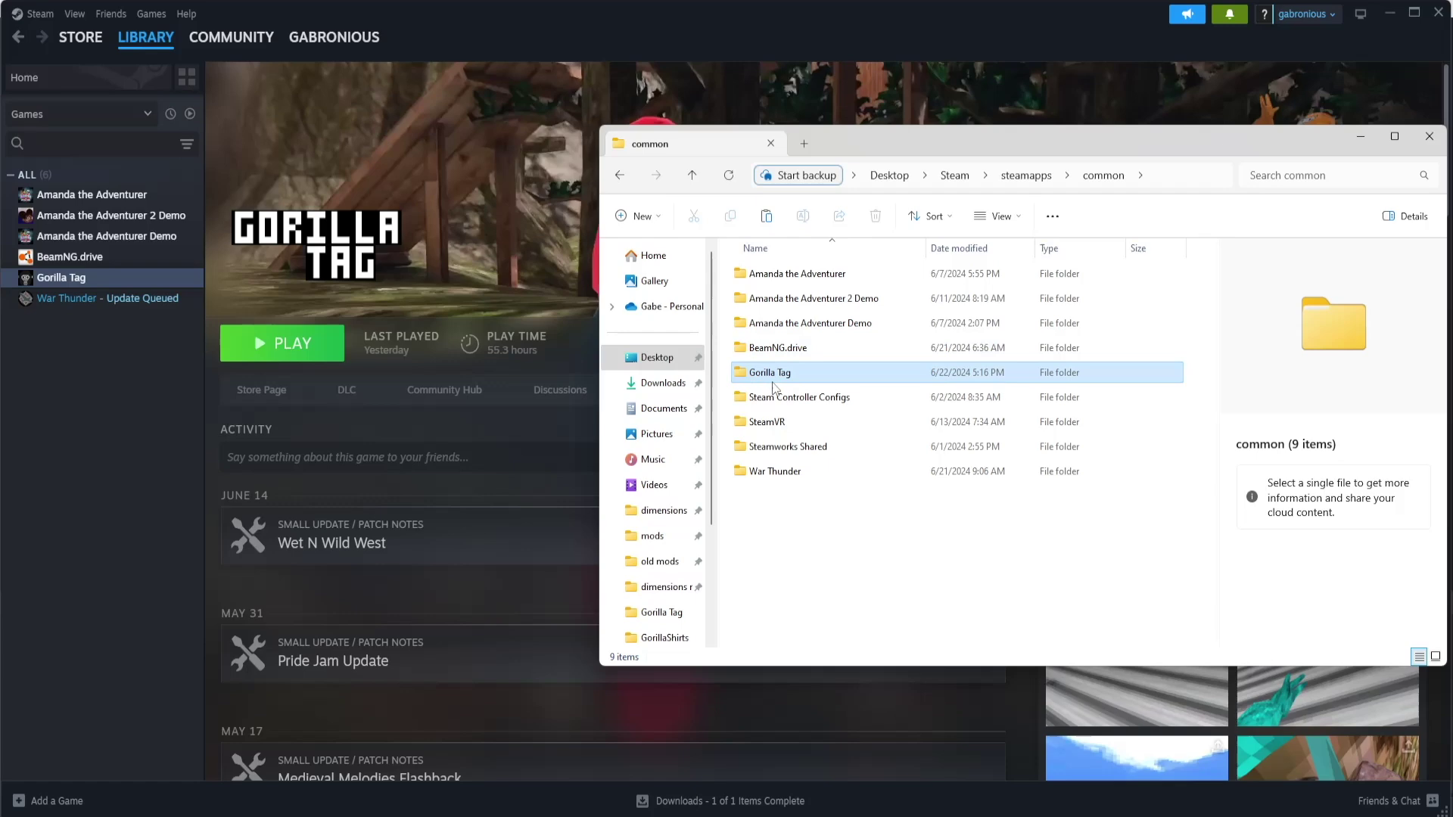
left_click(874, 216)
left_click(501, 497)
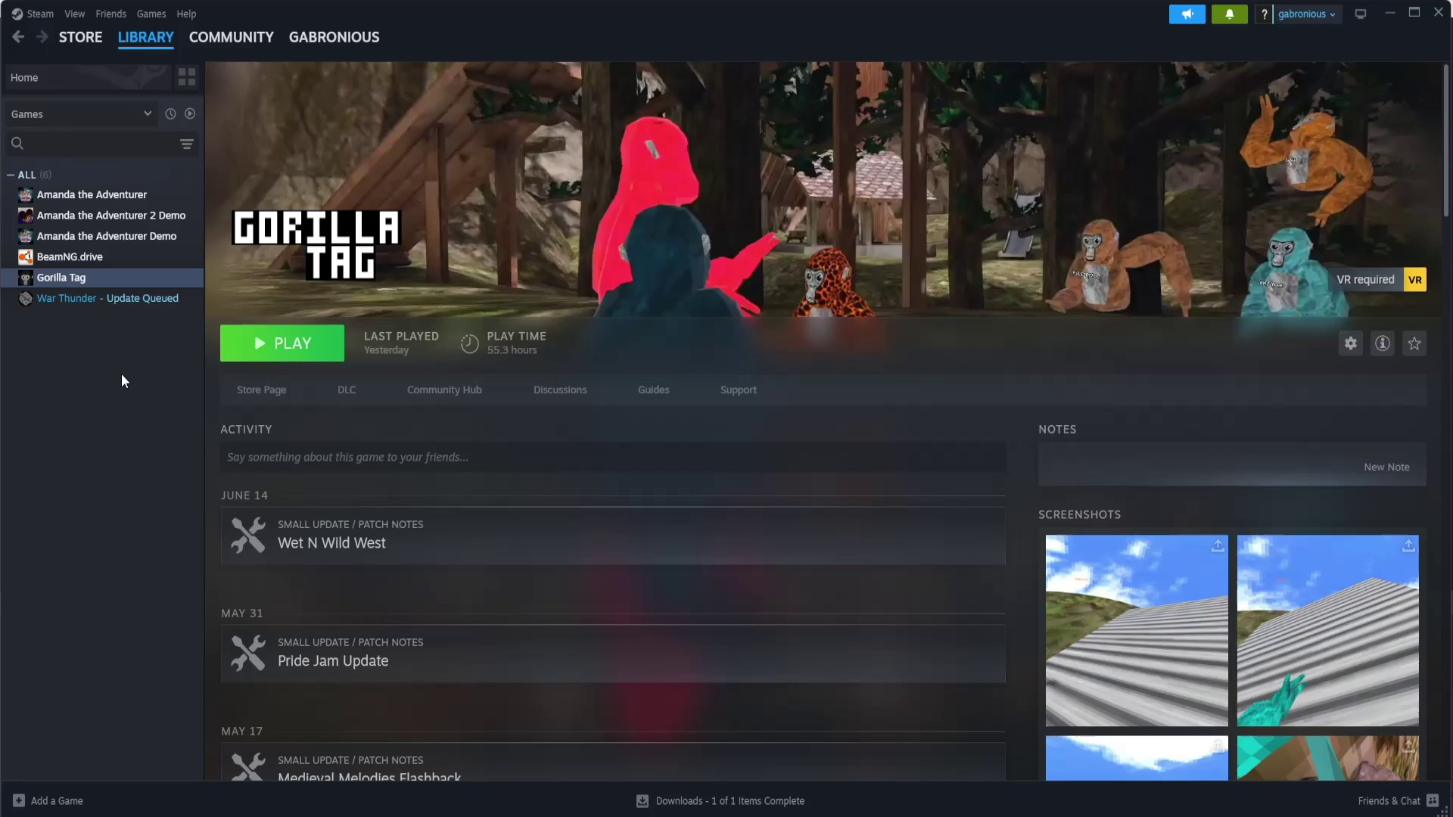
- Uninstall Gorilla Tag via Manage > Uninstall, then install it again from its library page
right_click(85, 283)
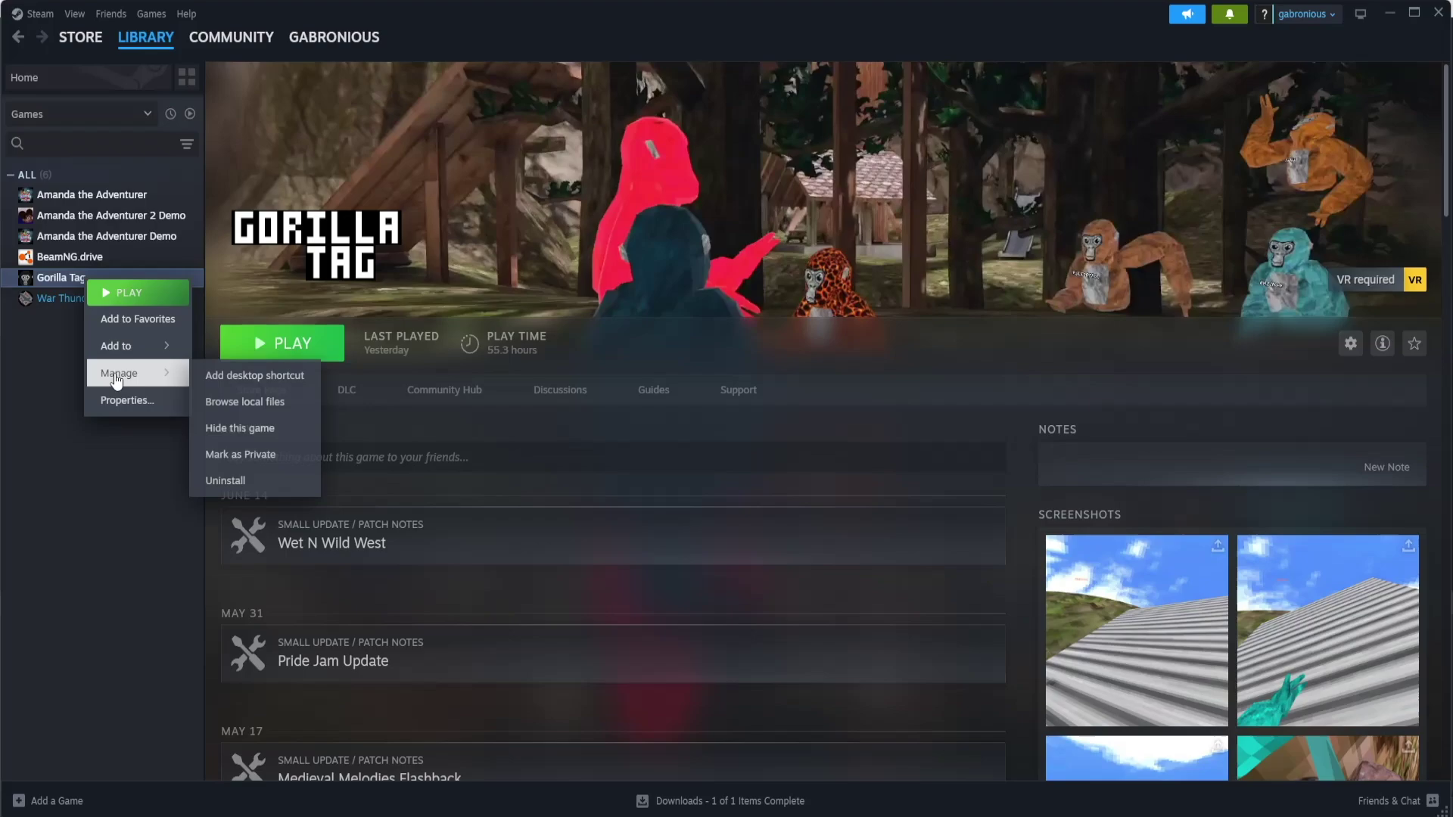
mouse_move(115, 364)
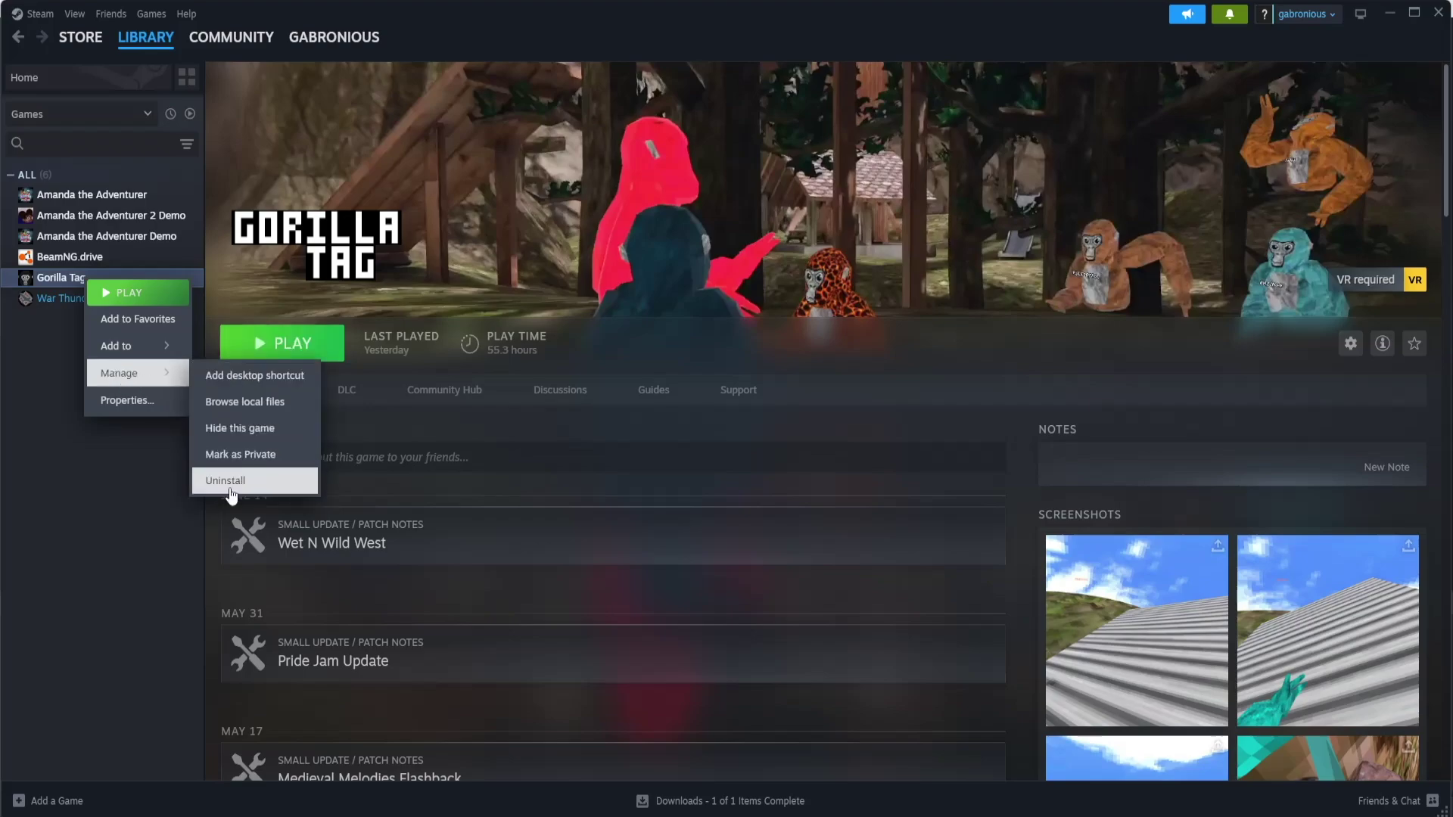
left_click(231, 488)
left_click(804, 476)
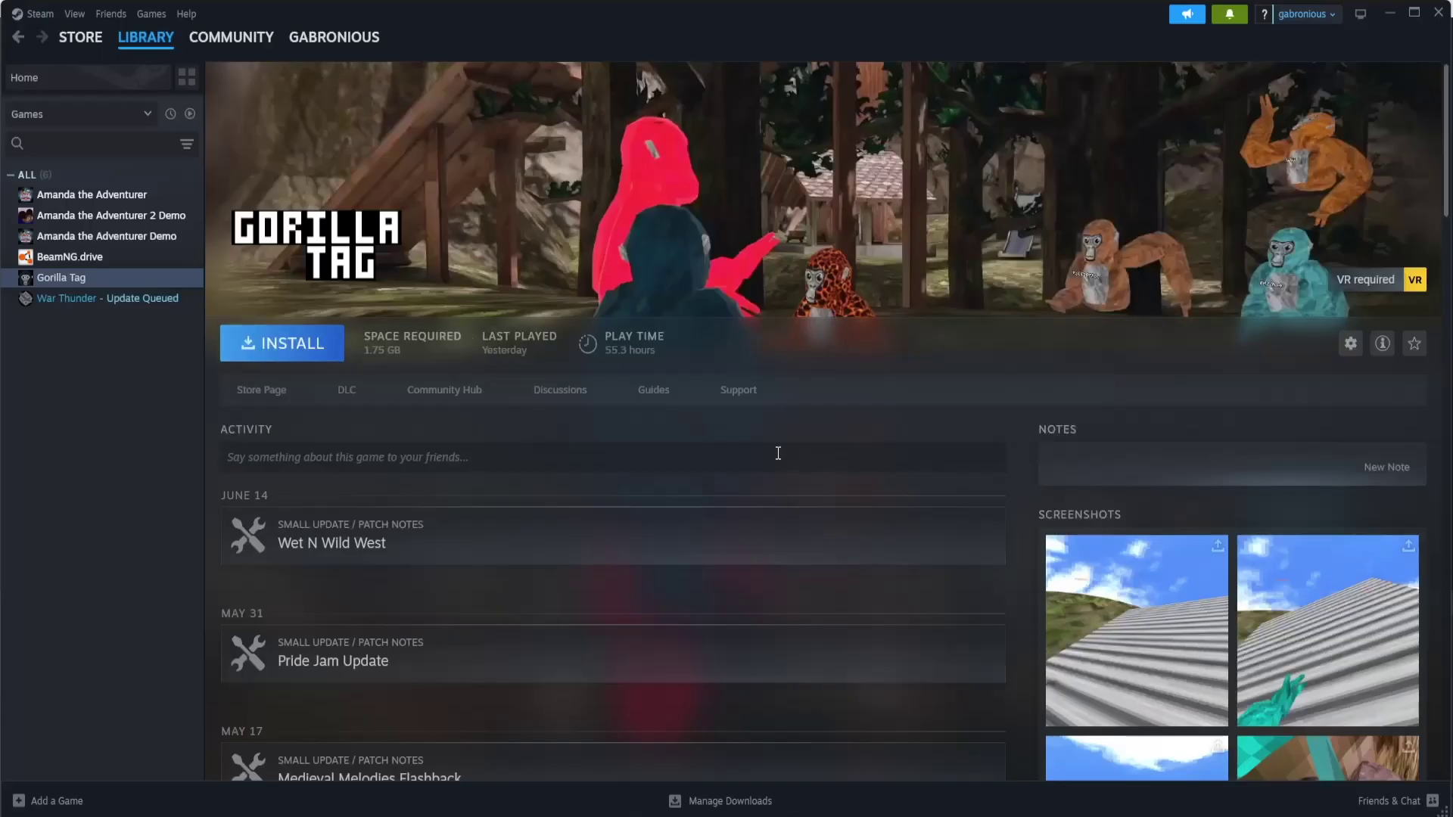
left_click(297, 344)
left_click(658, 556)
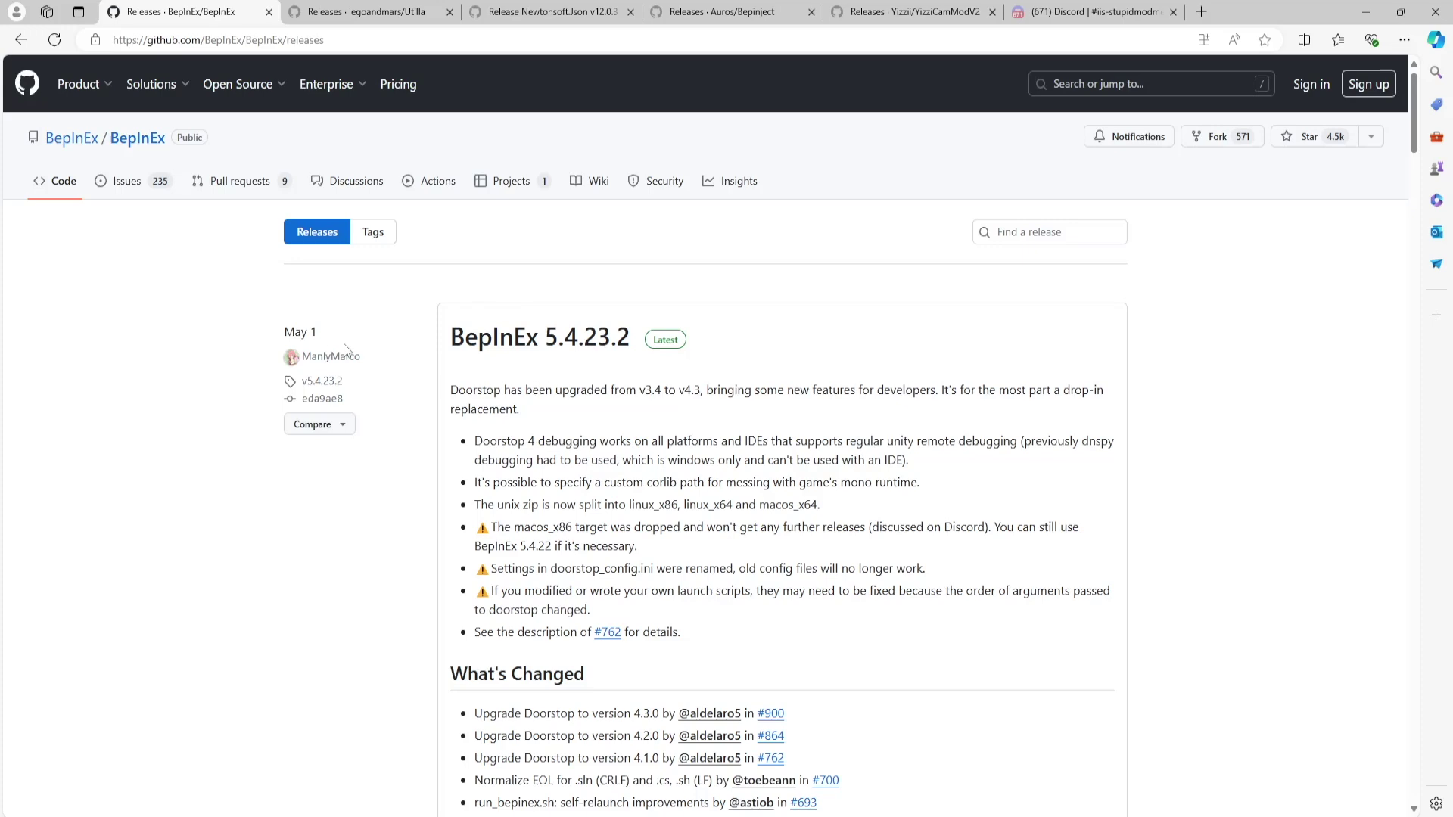
- Download the BepInEx_win_x64_5.4.23.2 zip, cancelling the duplicate download
scroll(522, 352, "down", 3)
scroll(520, 422, "down", 10)
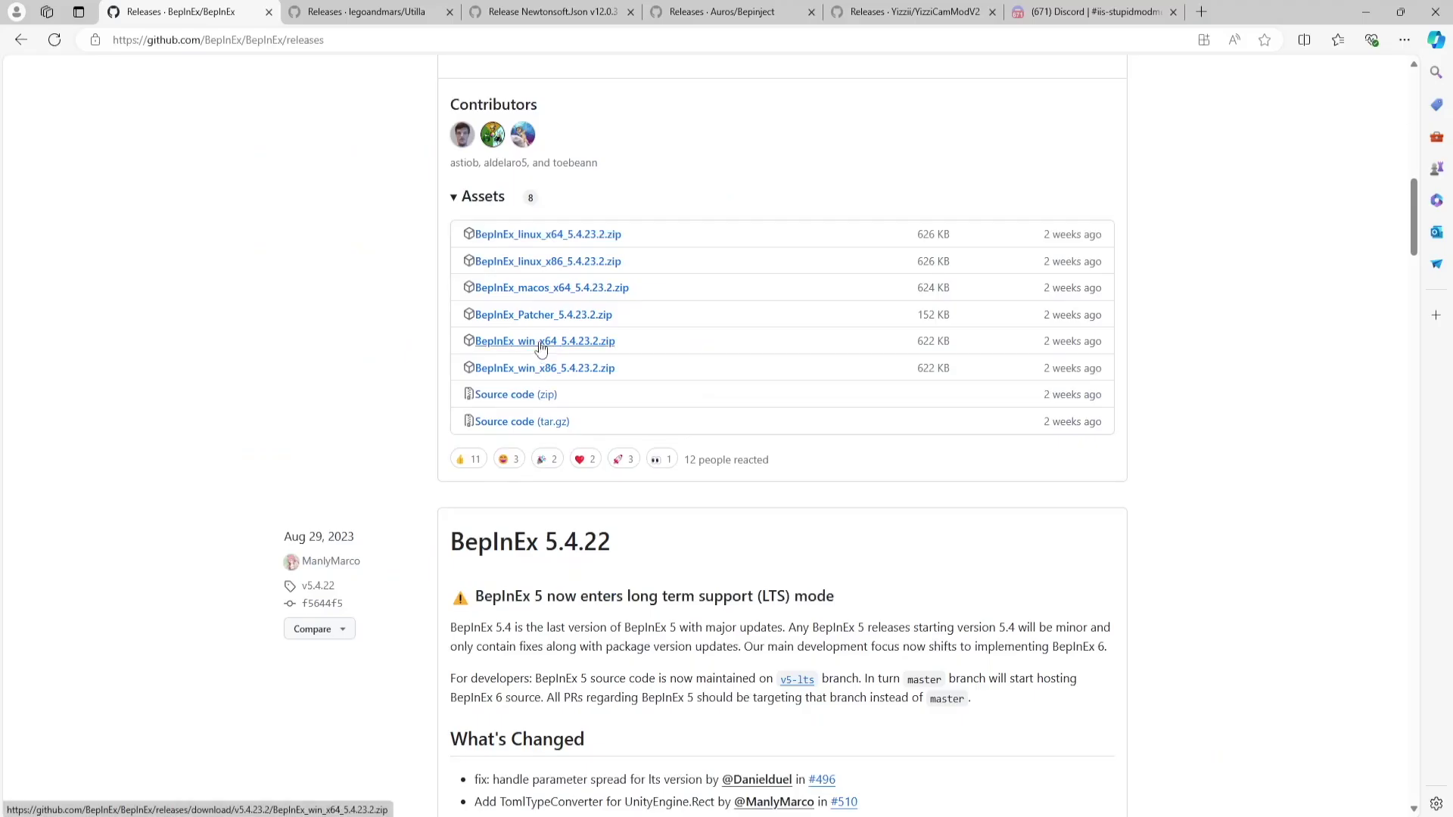
left_click(541, 344)
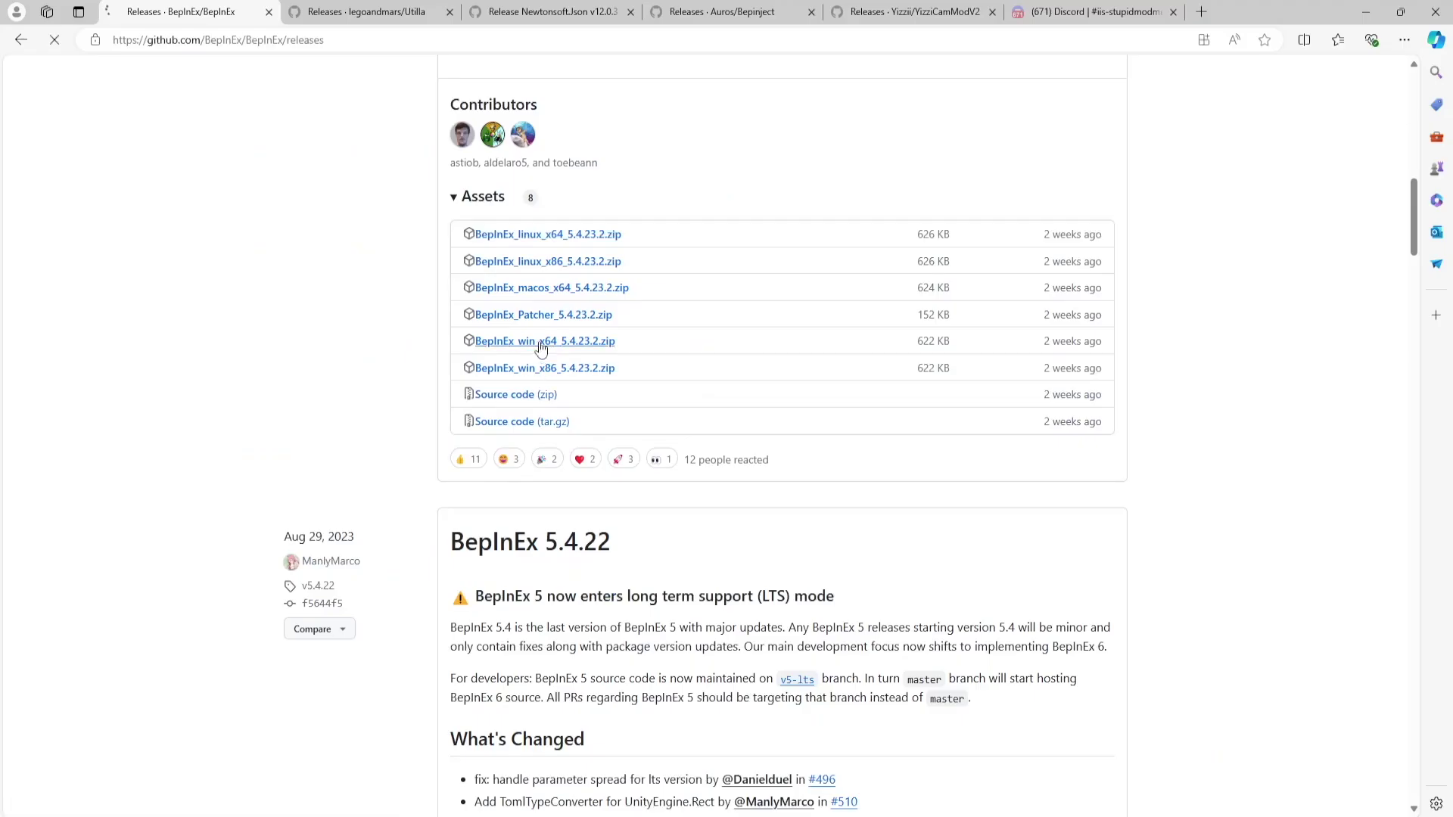
left_click(529, 346)
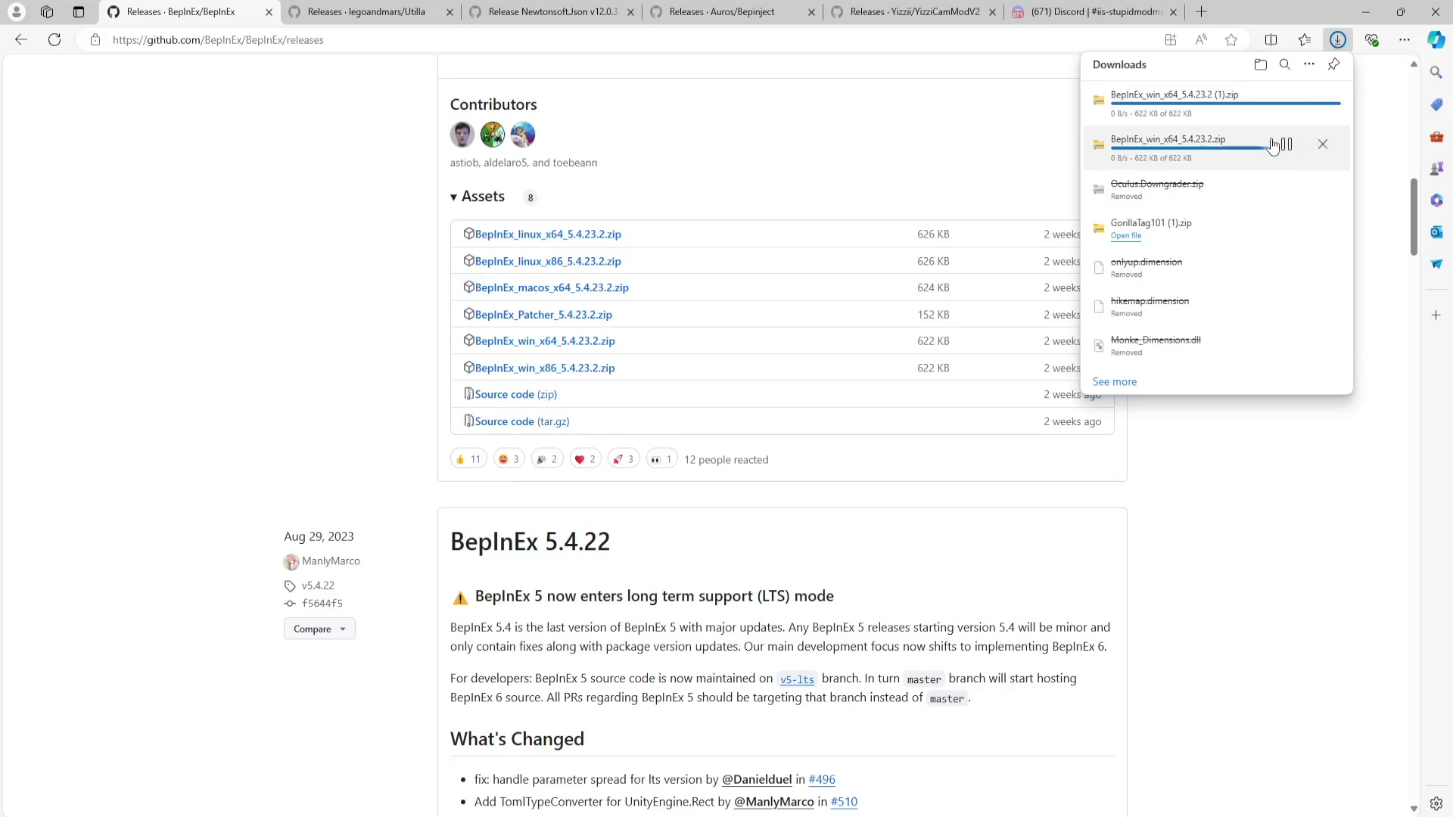
left_click(1322, 143)
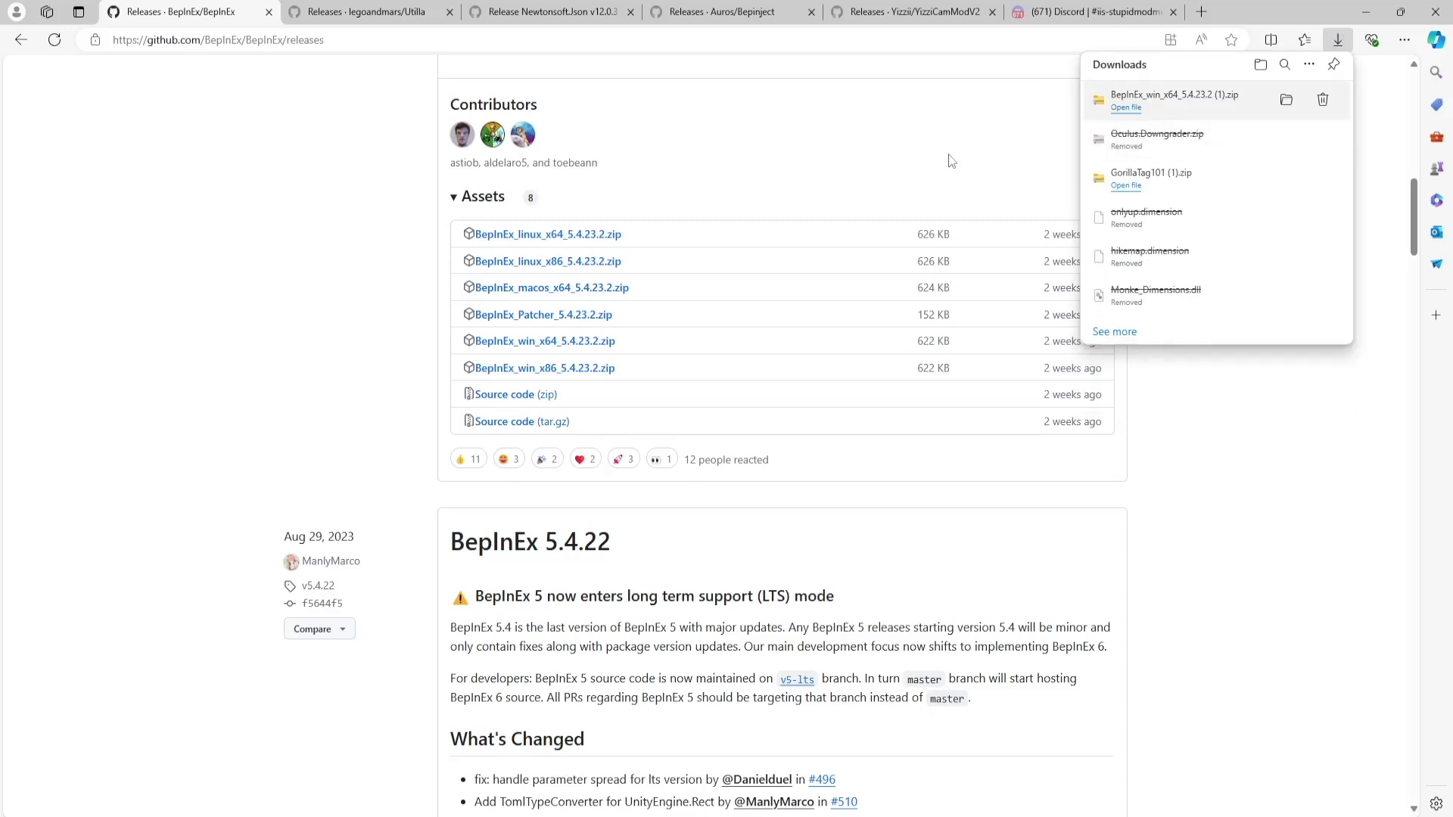
- Download Utilla.zip and Bepinject-Auros.zip from their GitHub releases pages
left_click(399, 17)
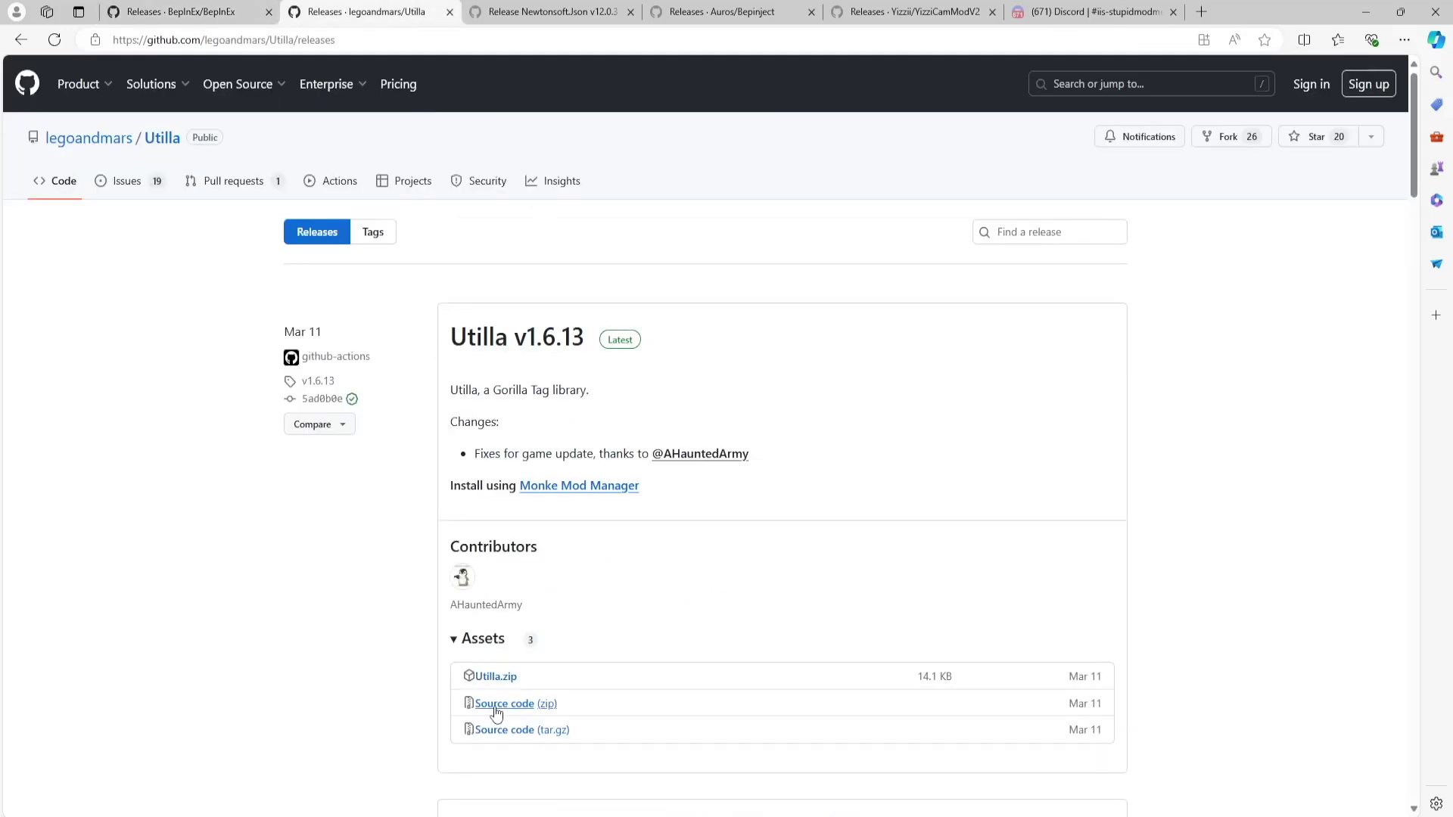
left_click(498, 676)
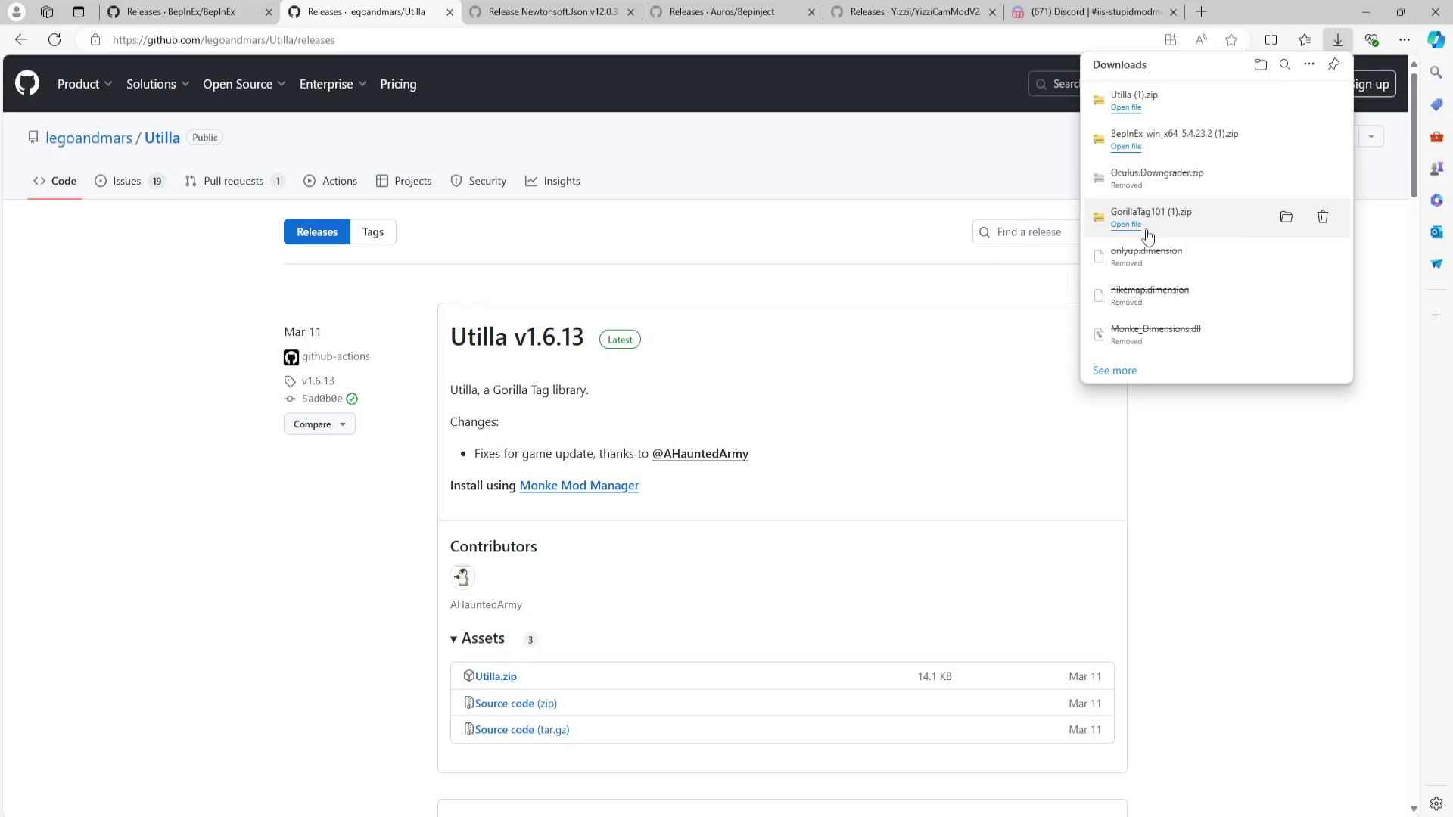
left_click(545, 12)
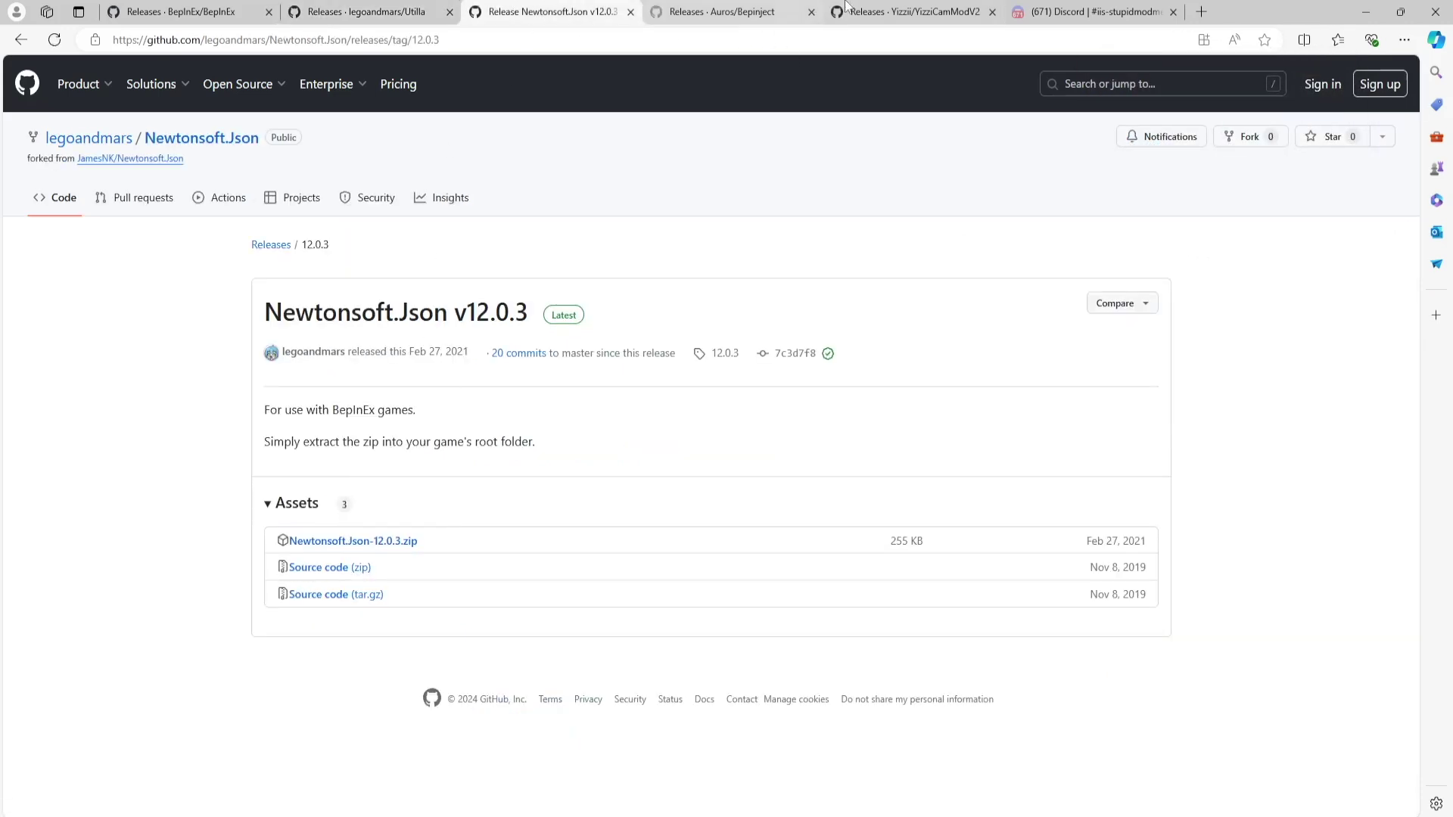
left_click(800, 9)
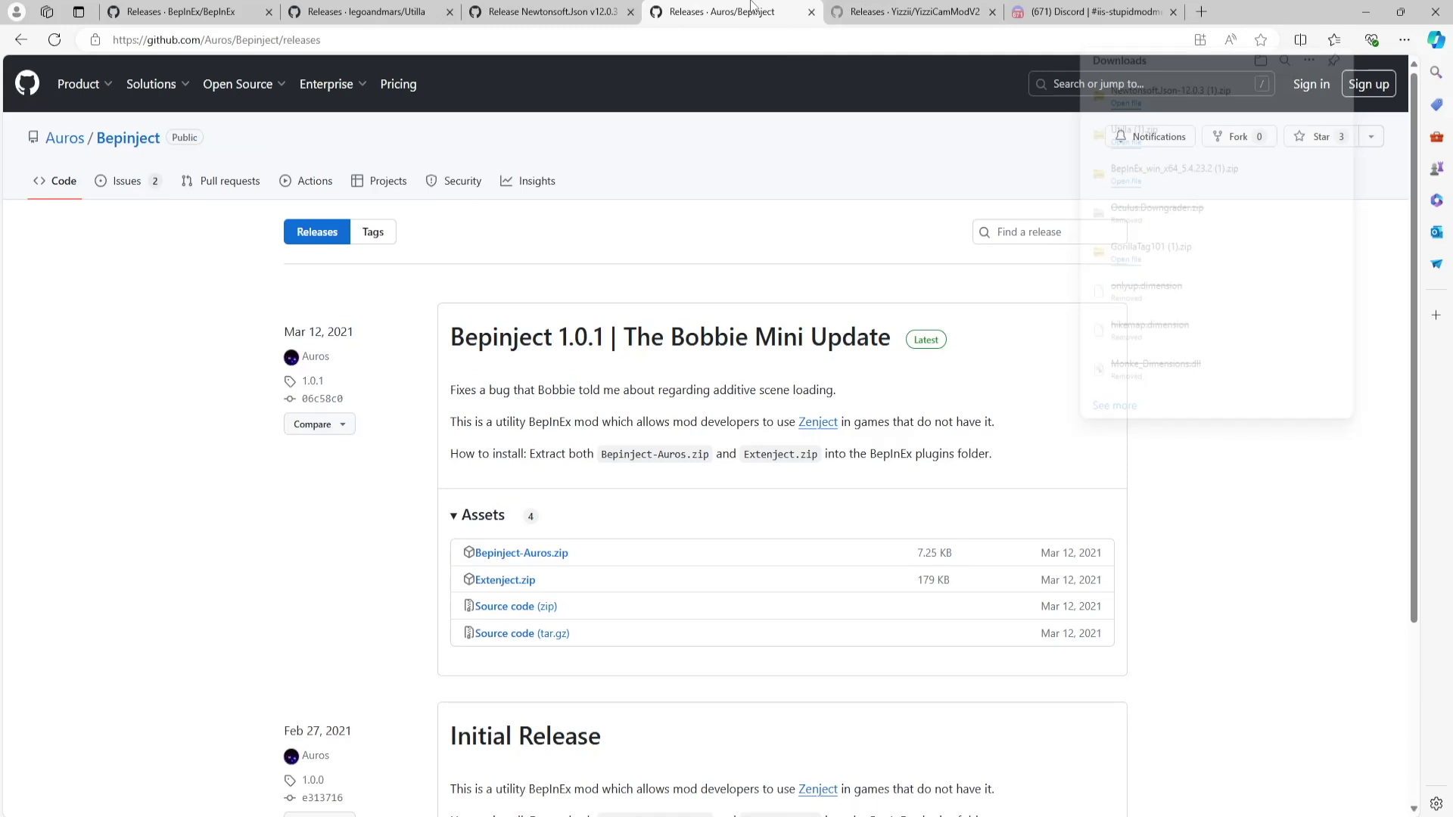
left_click(537, 555)
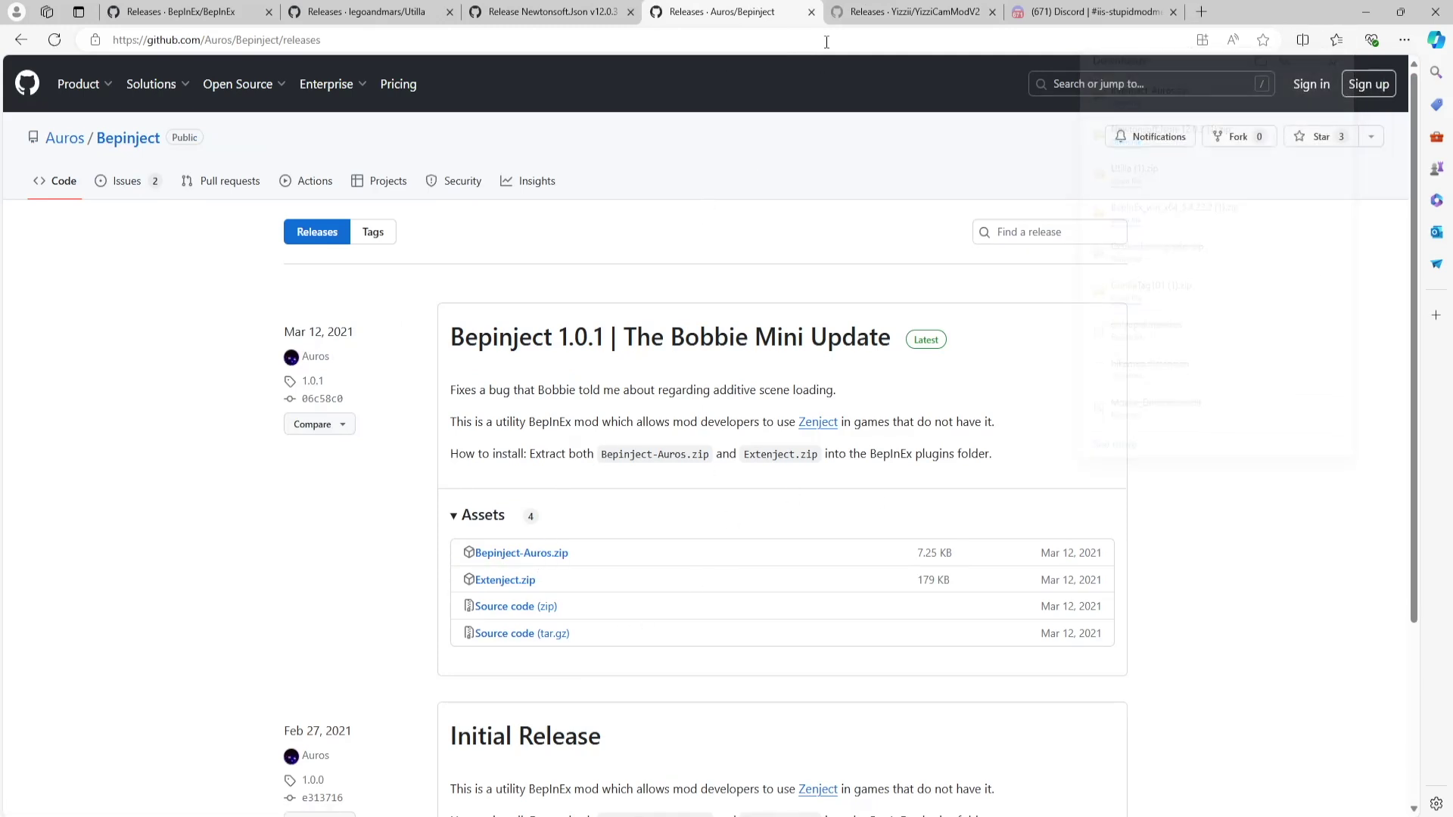
- Download YizziCamModV2.dll, keep it despite the block, then go to Discord and dismiss the audio prompt
left_click(911, 12)
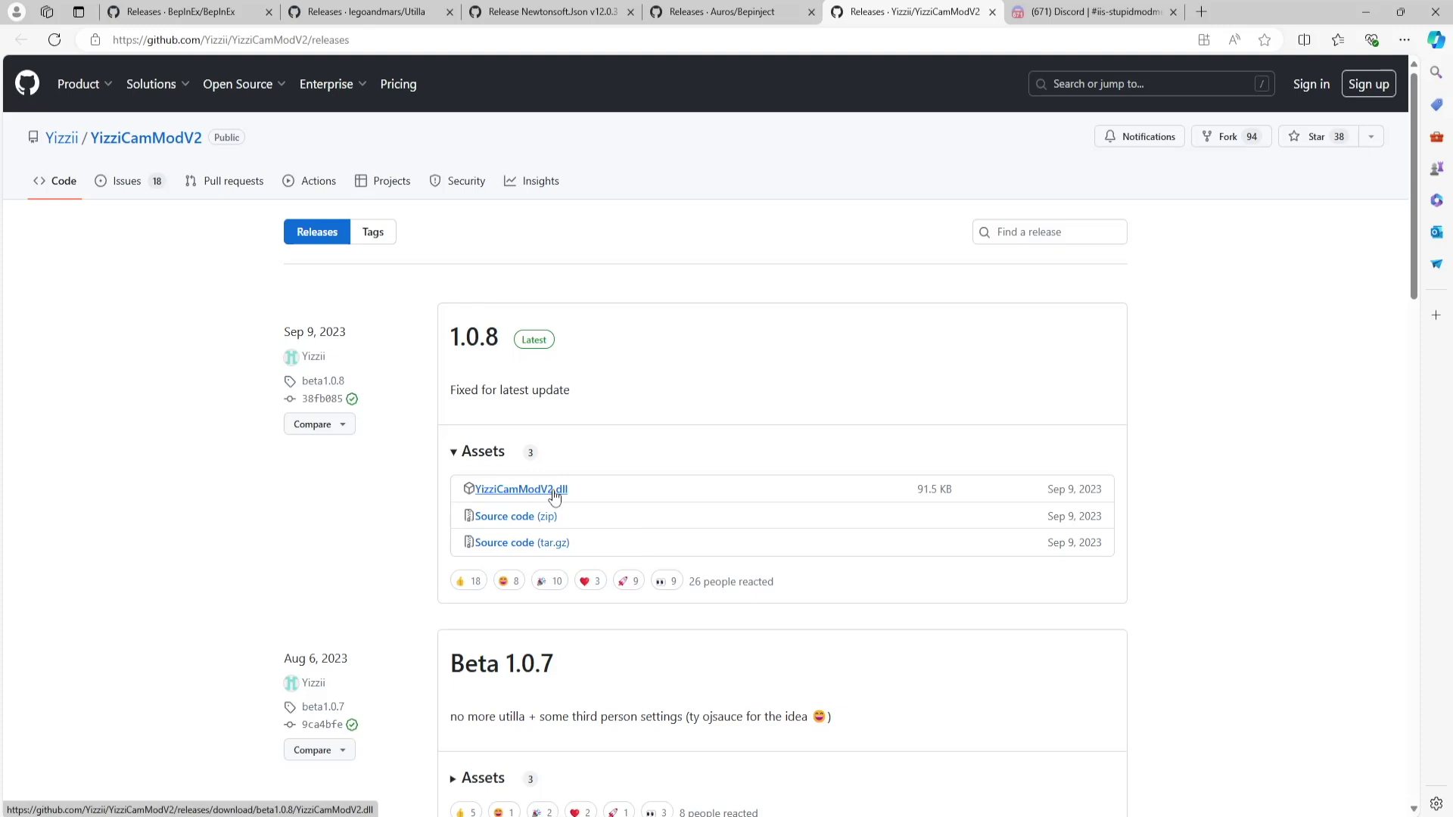
left_click(552, 490)
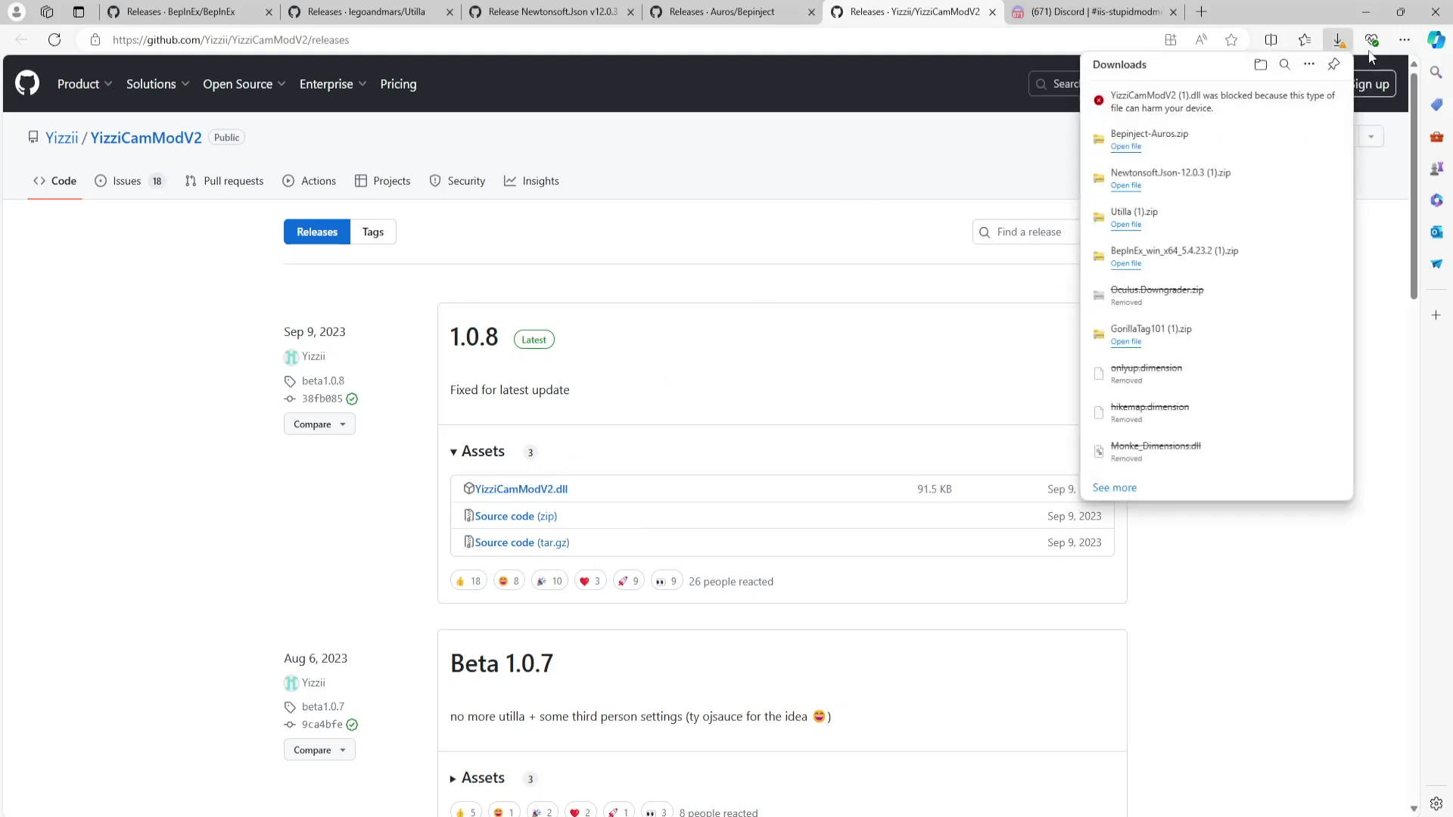
left_click(1322, 99)
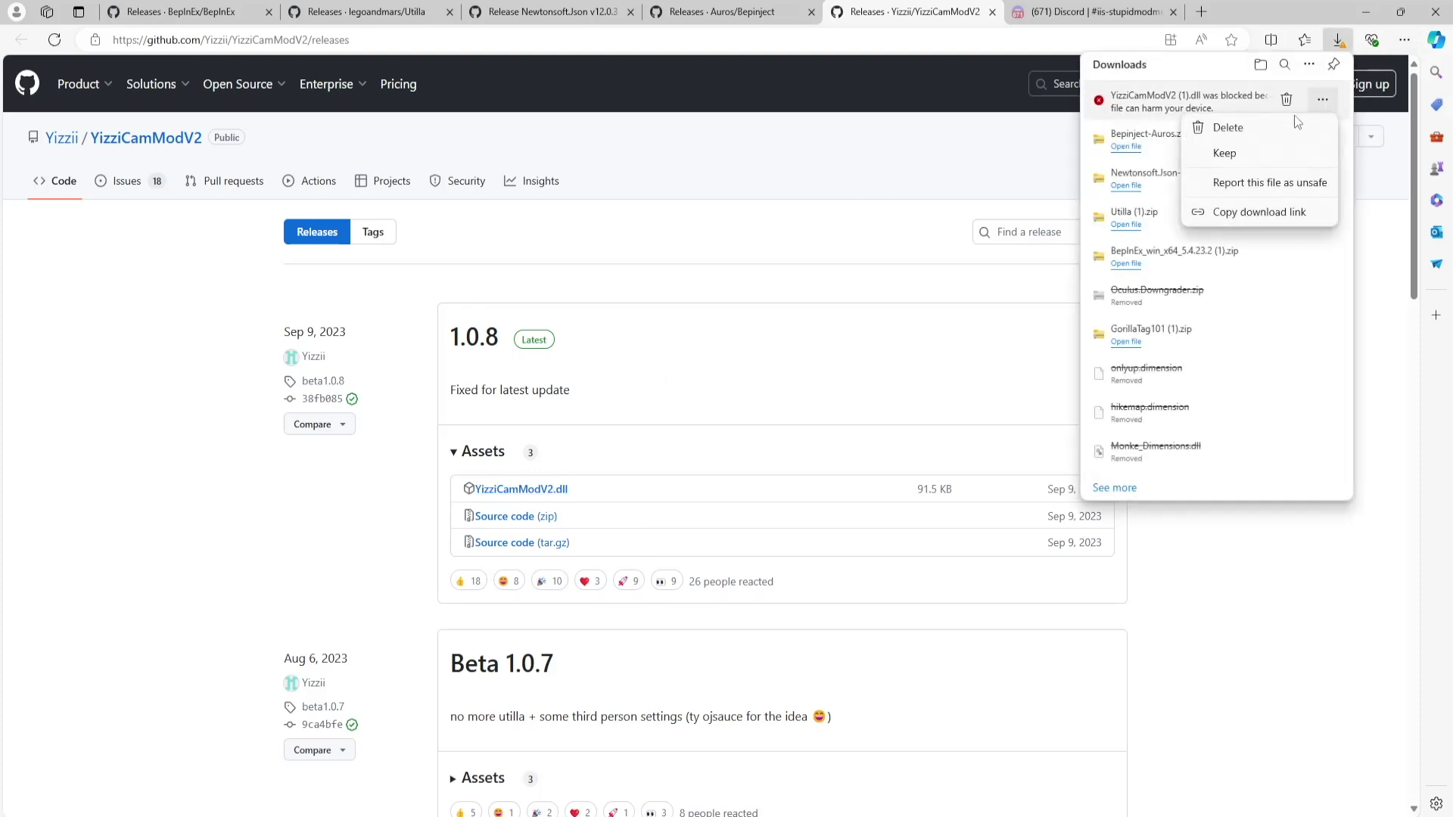
left_click(1238, 155)
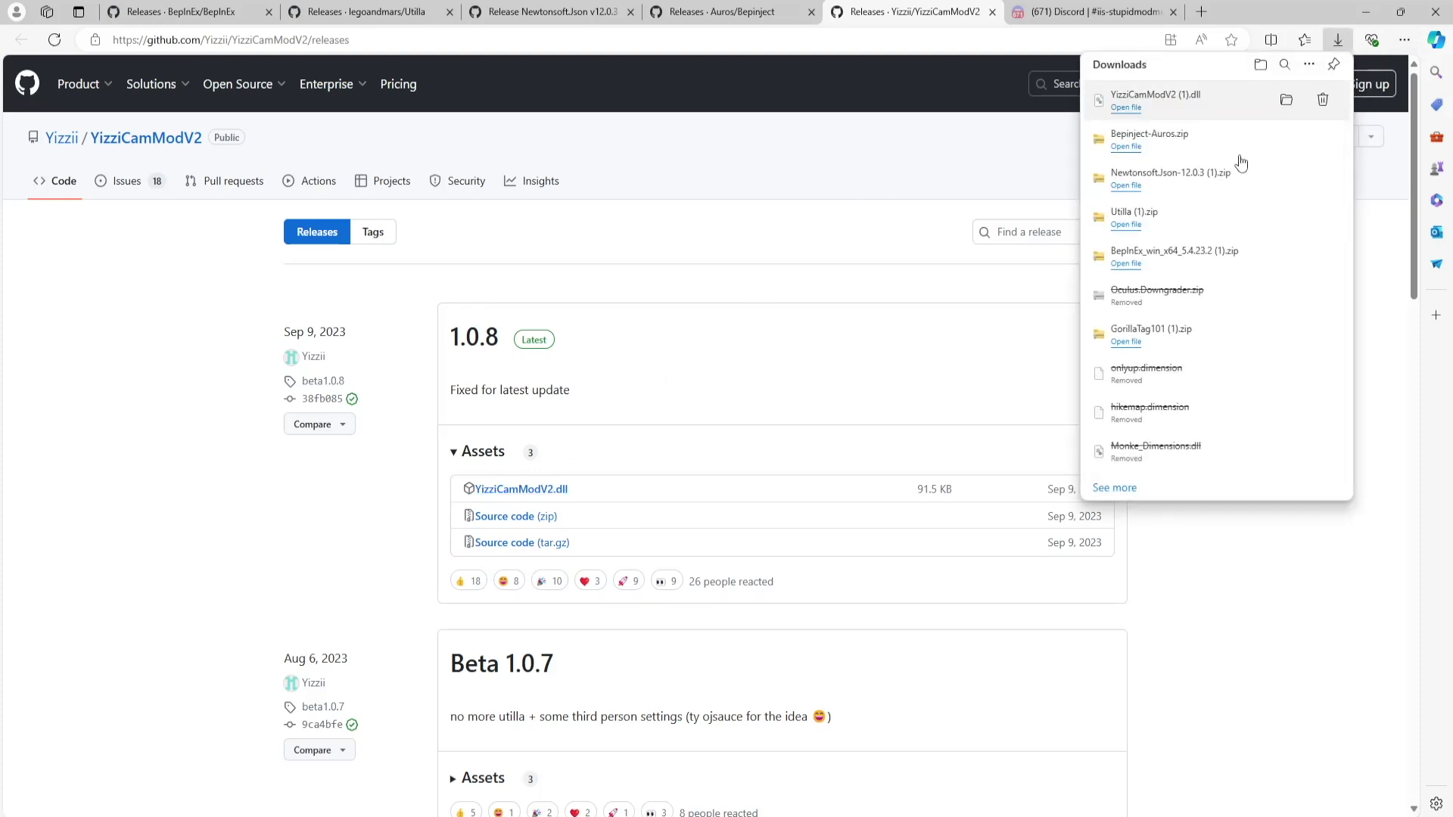
left_click(1094, 11)
left_click(719, 508)
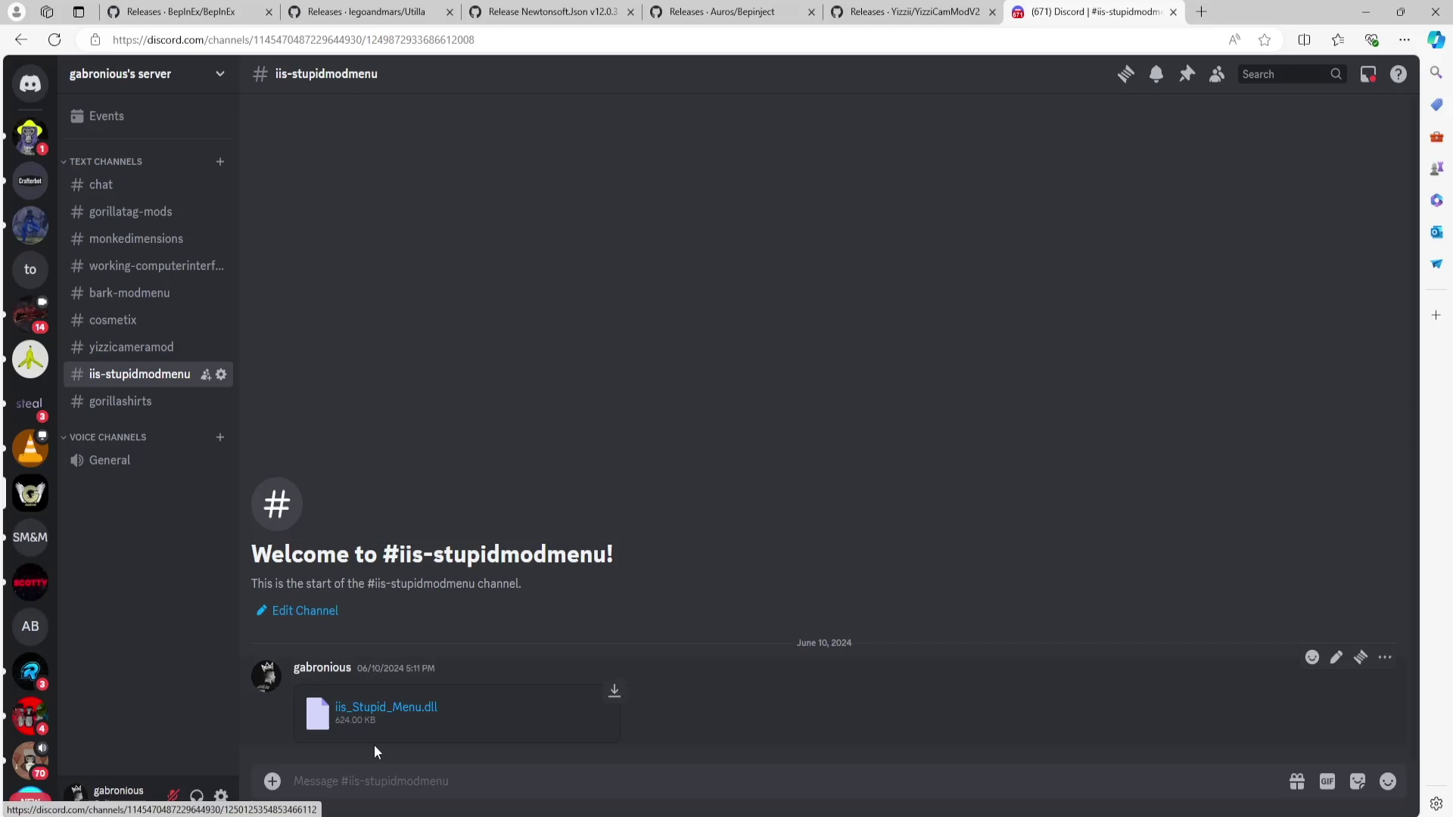
- Download the iis_Stupid_Menu.dll attachment and keep it despite the browser's block
left_click(377, 712)
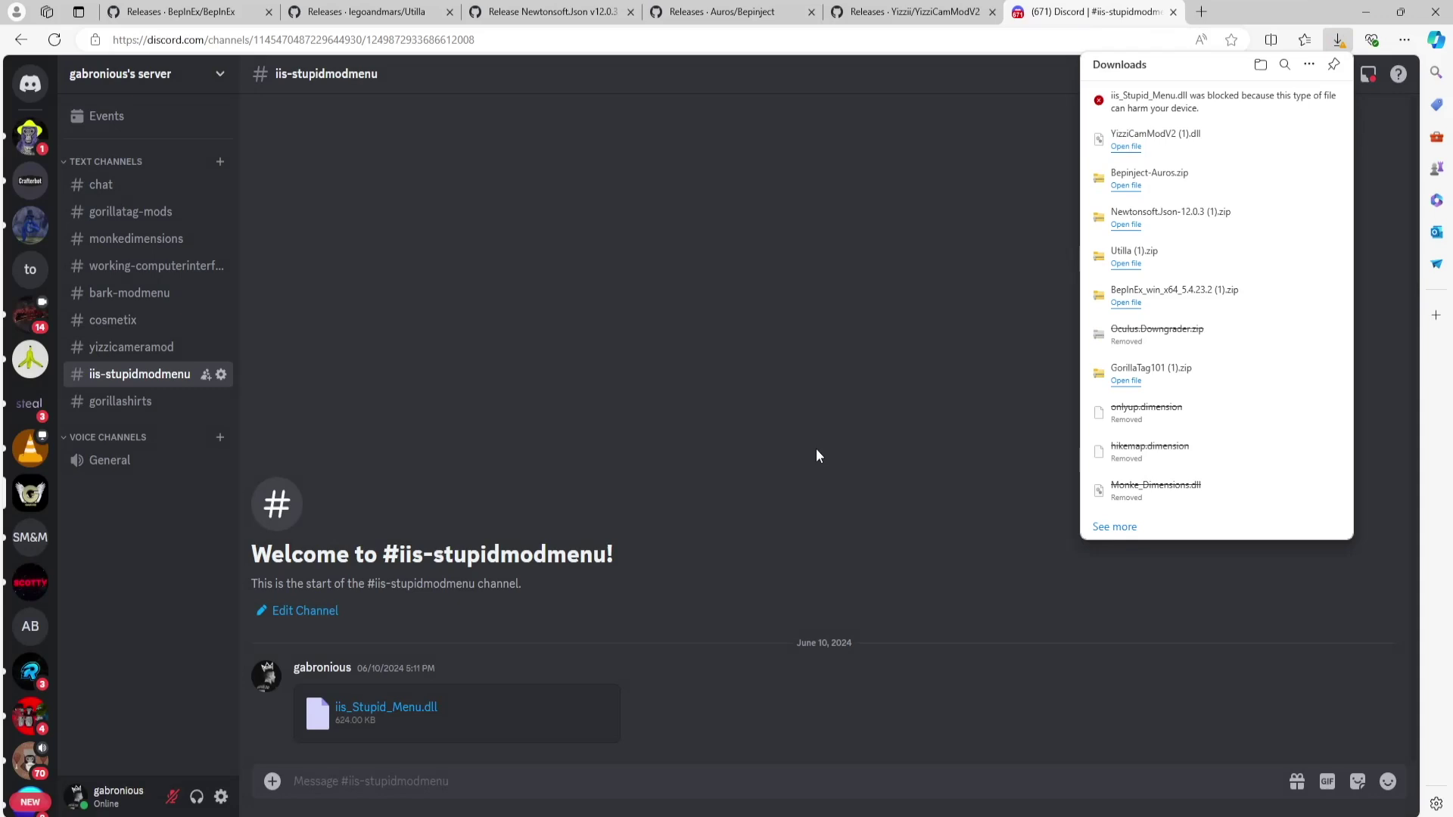
left_click(1322, 100)
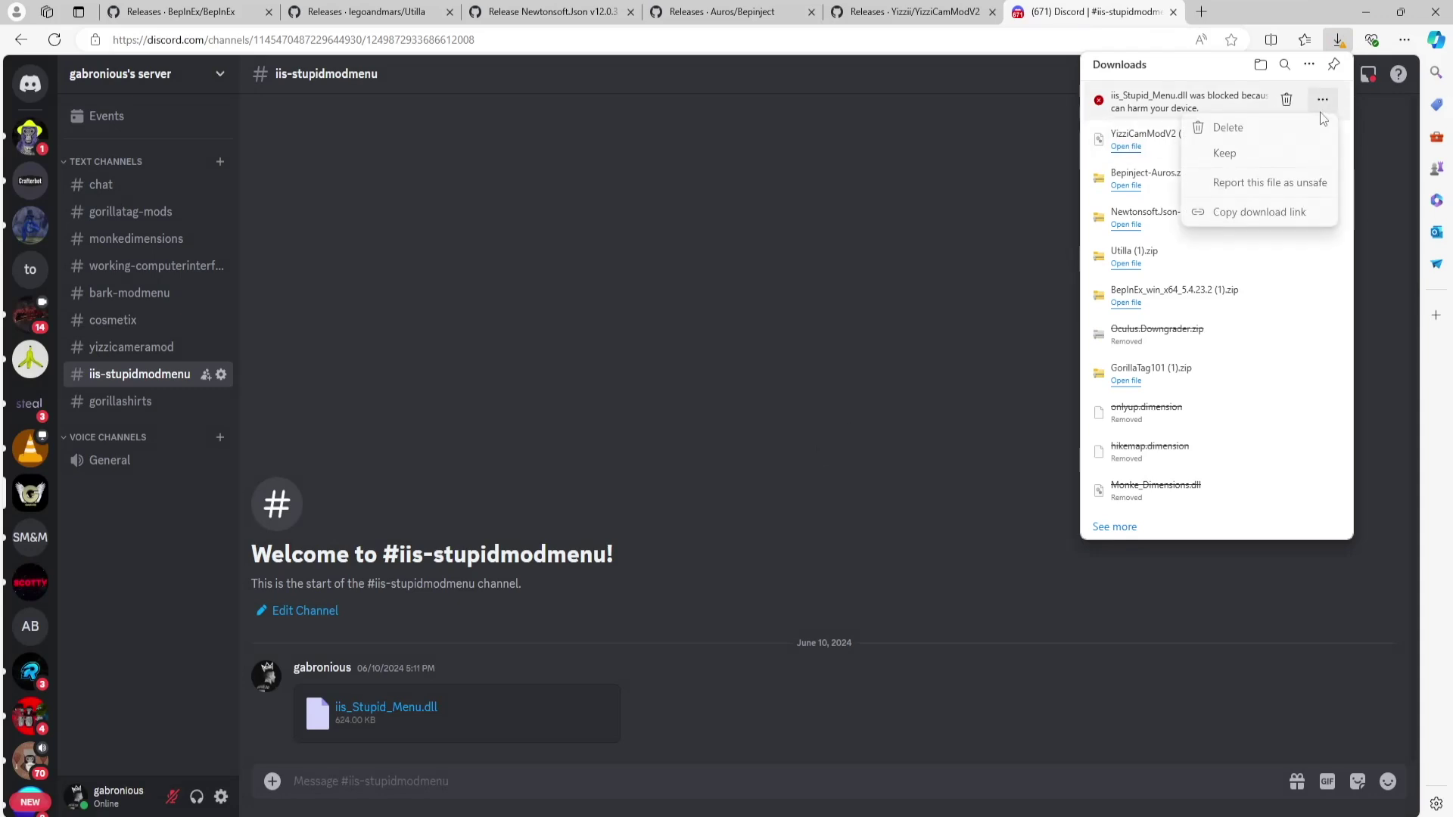
left_click(1264, 152)
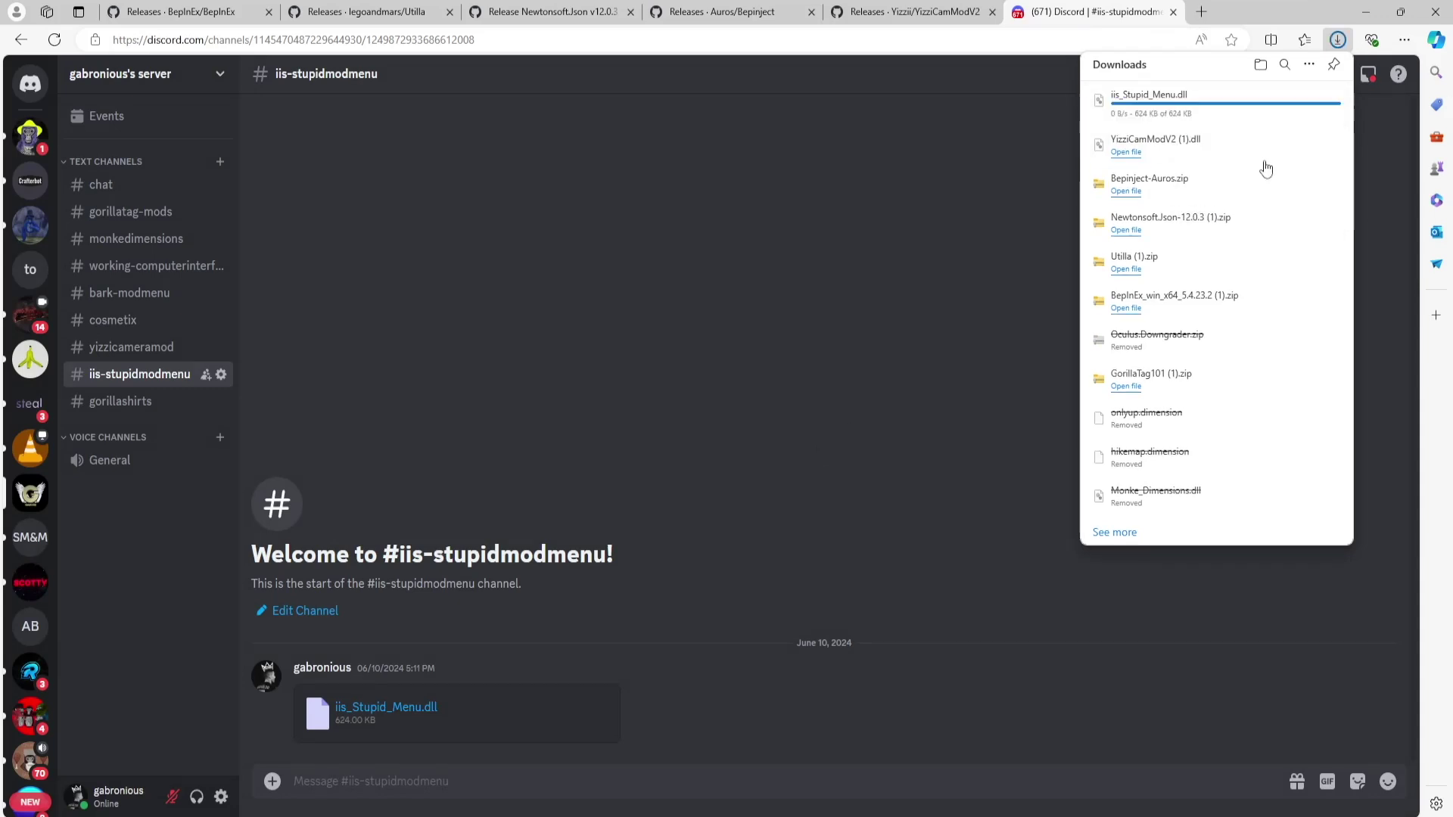
left_click(806, 218)
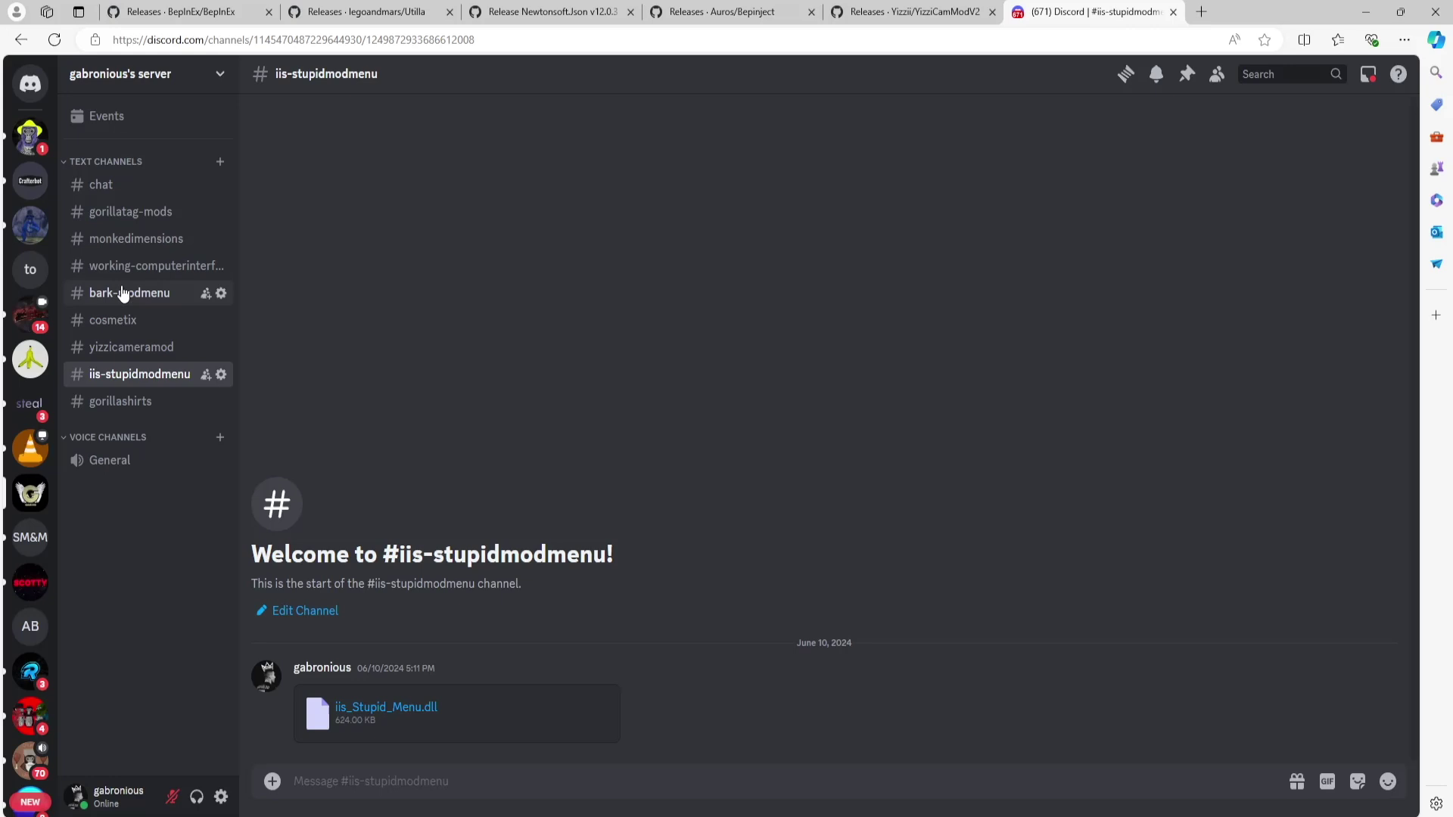
- Extract the BepInEx zip in Downloads and delete the archive
key("alt+Tab")
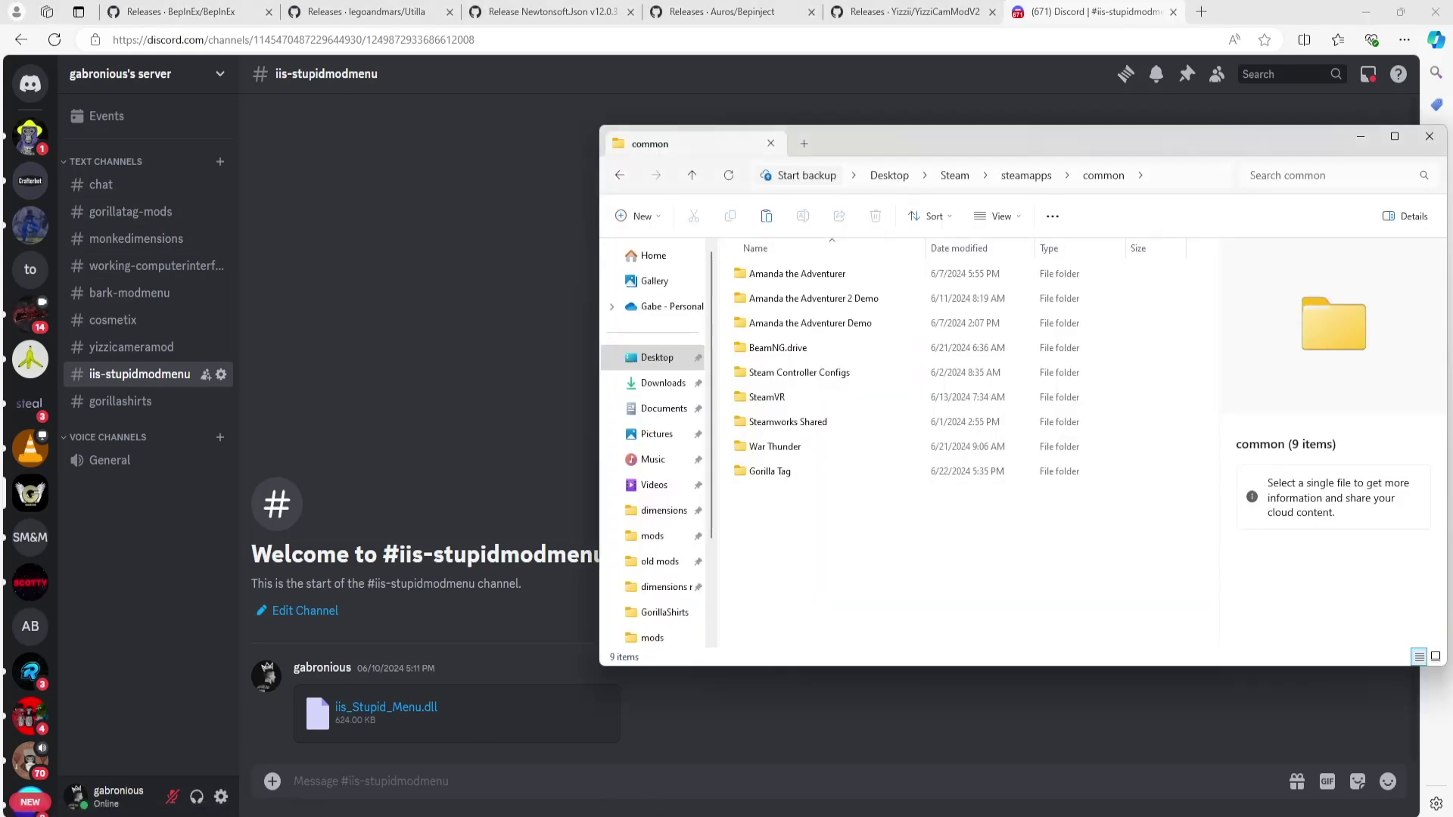
left_click(659, 383)
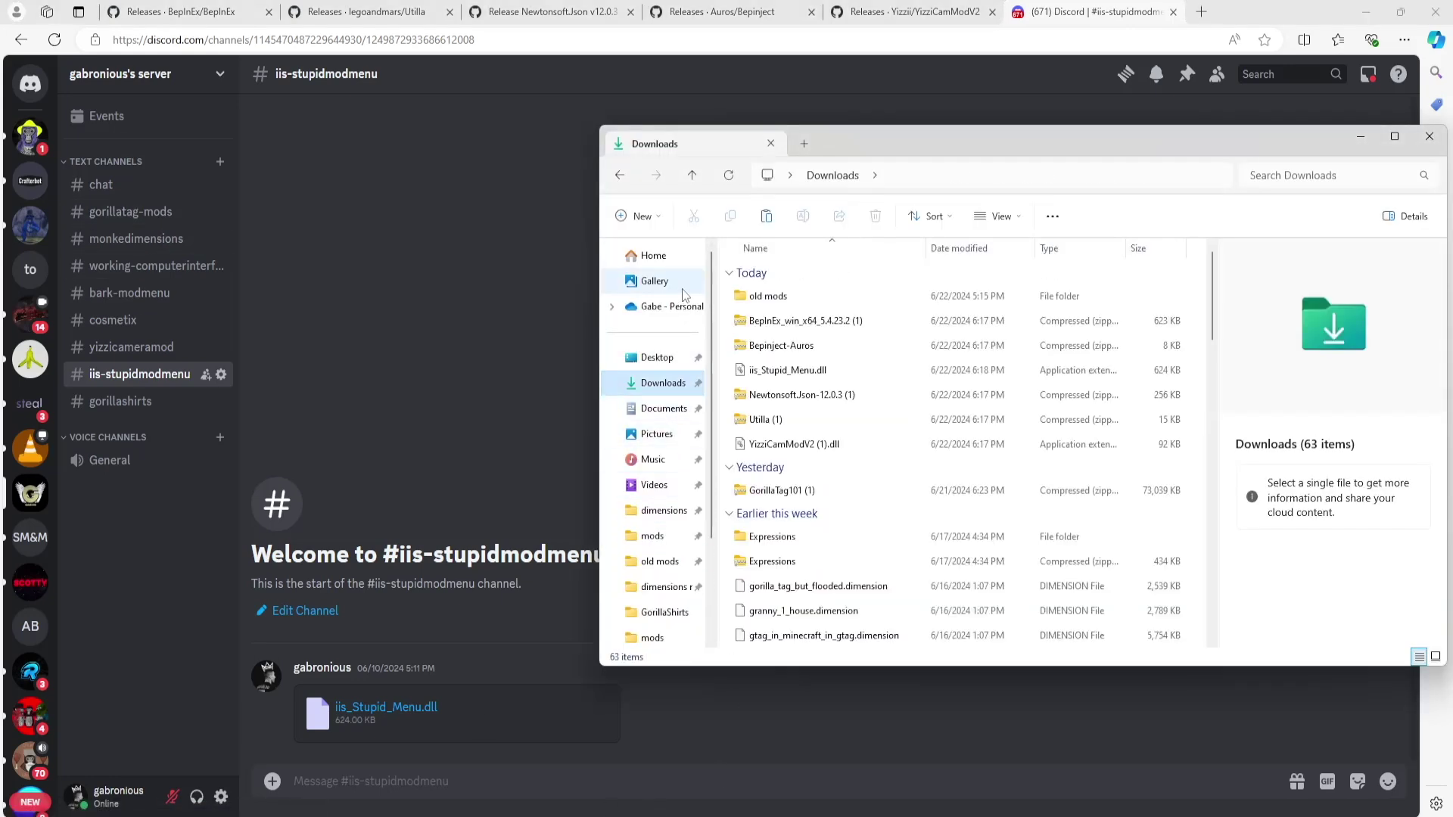
right_click(770, 327)
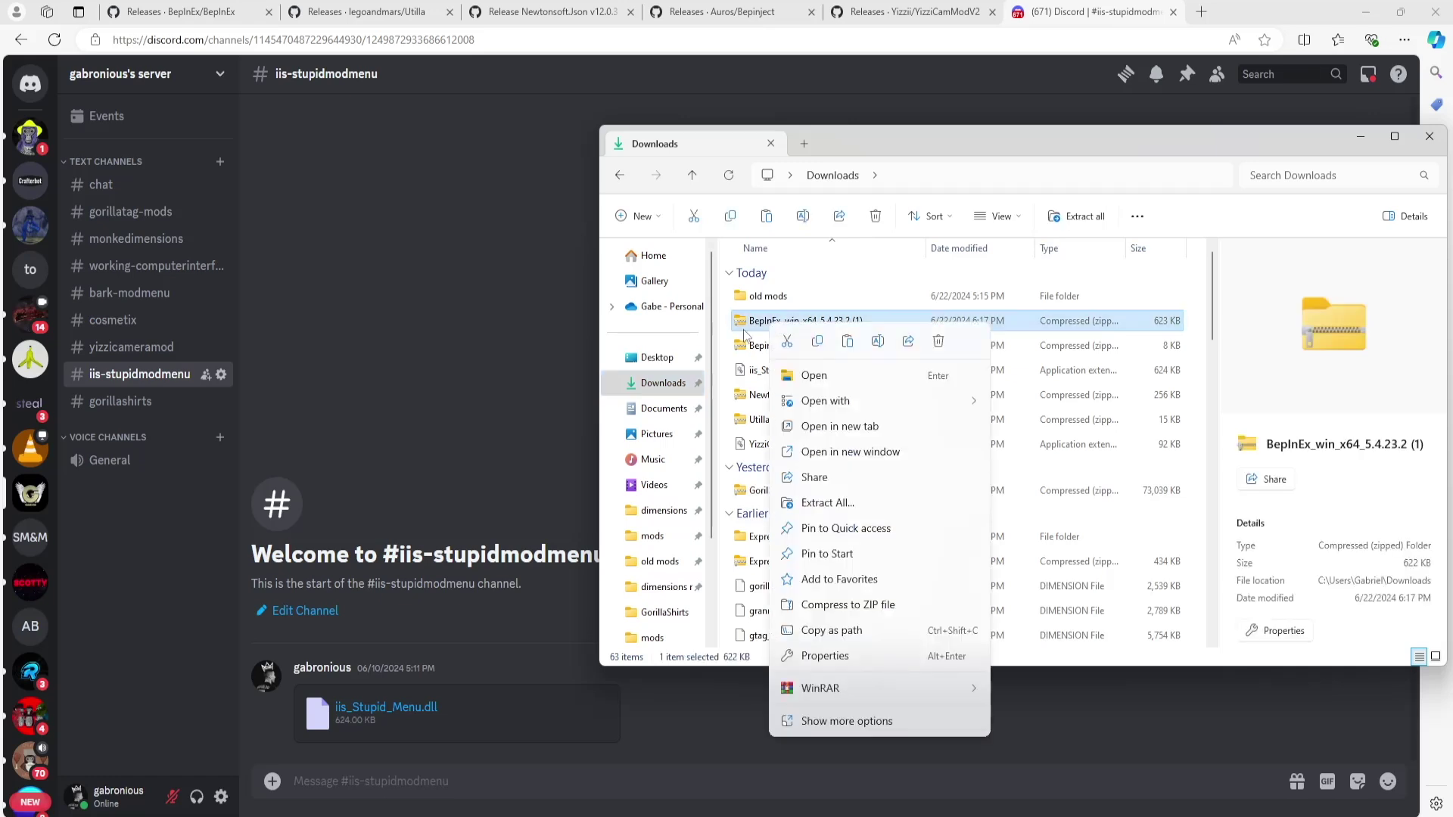
left_click(832, 504)
left_click(864, 570)
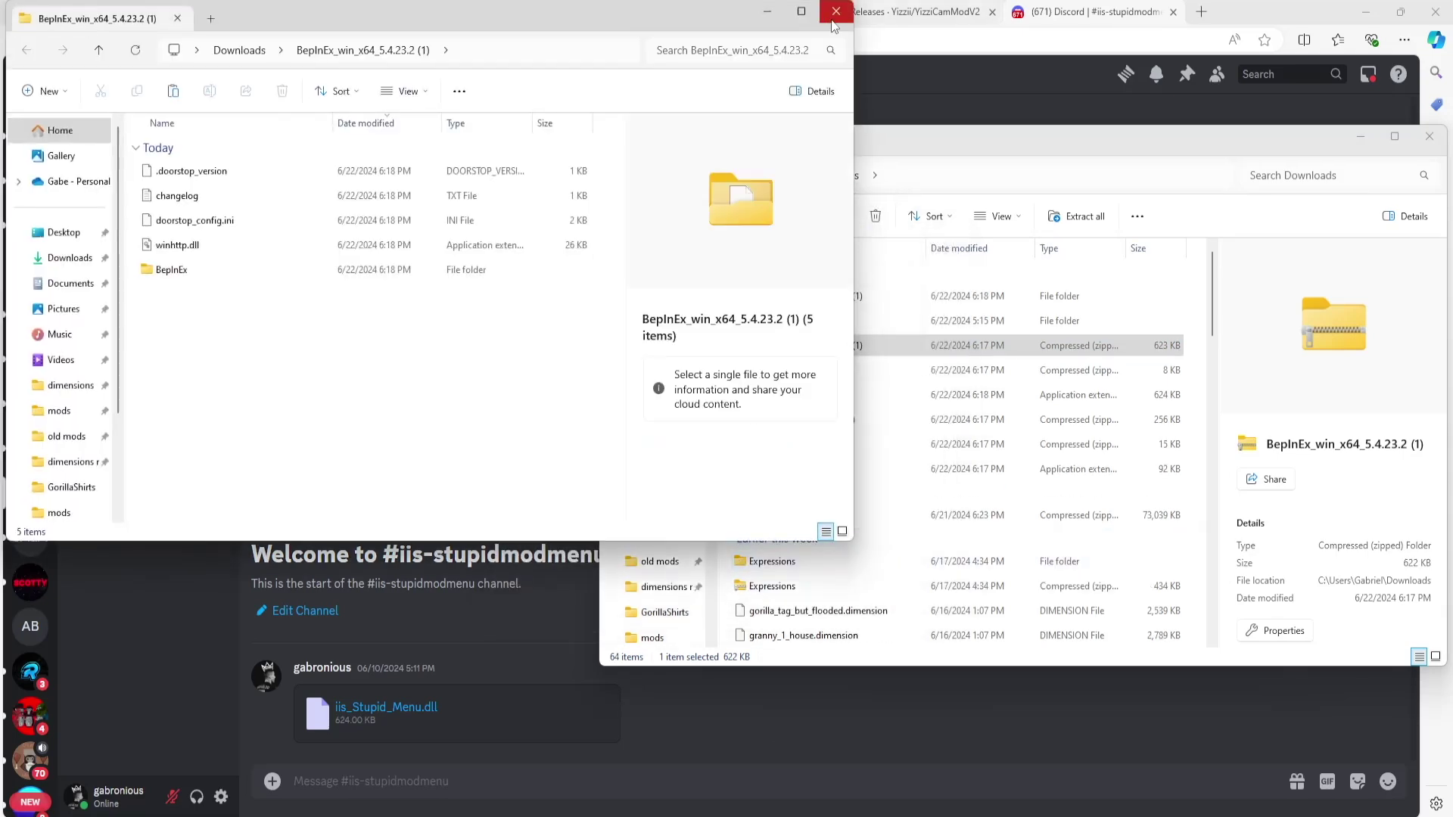
left_click(836, 21)
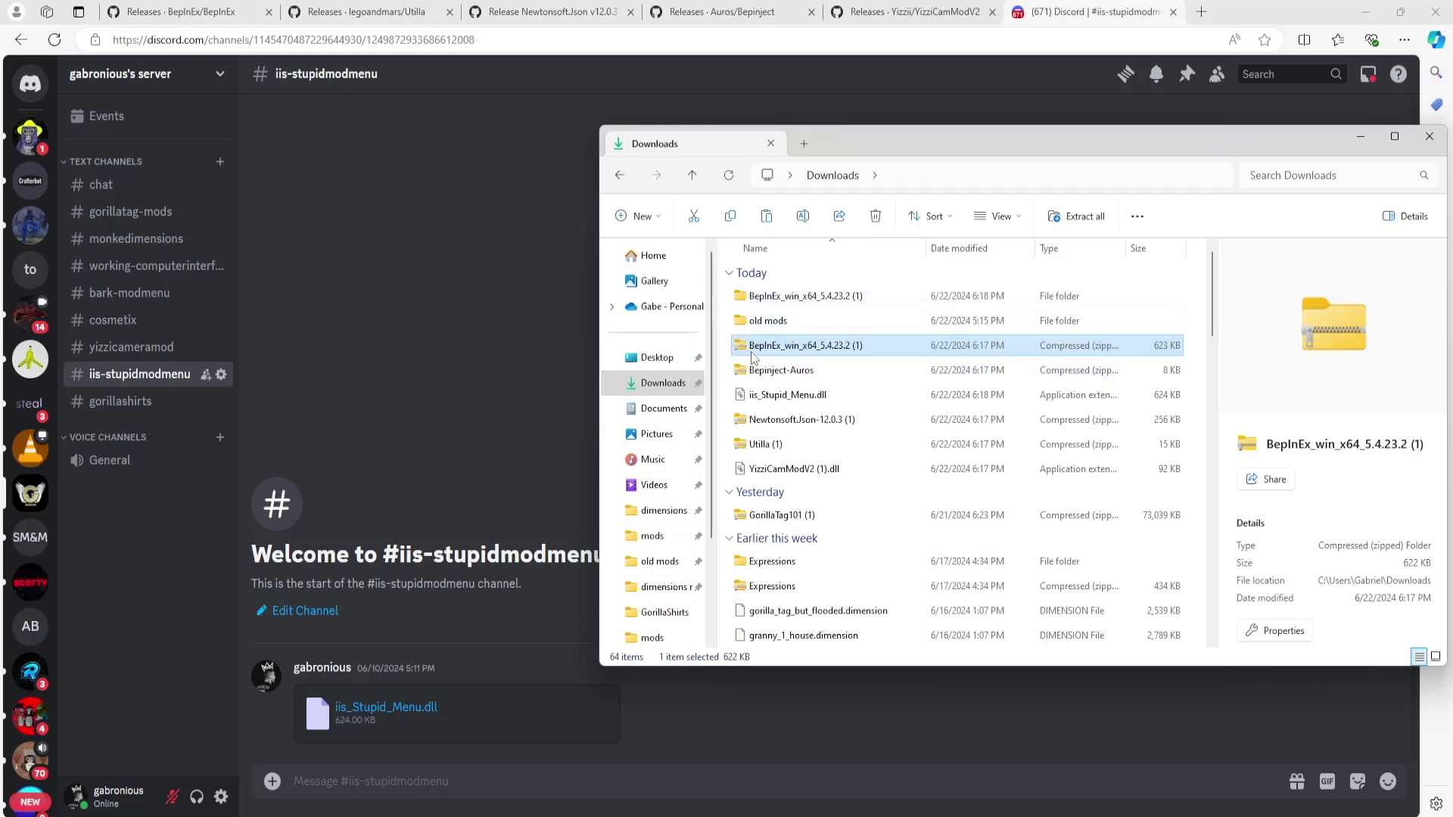
left_click(876, 220)
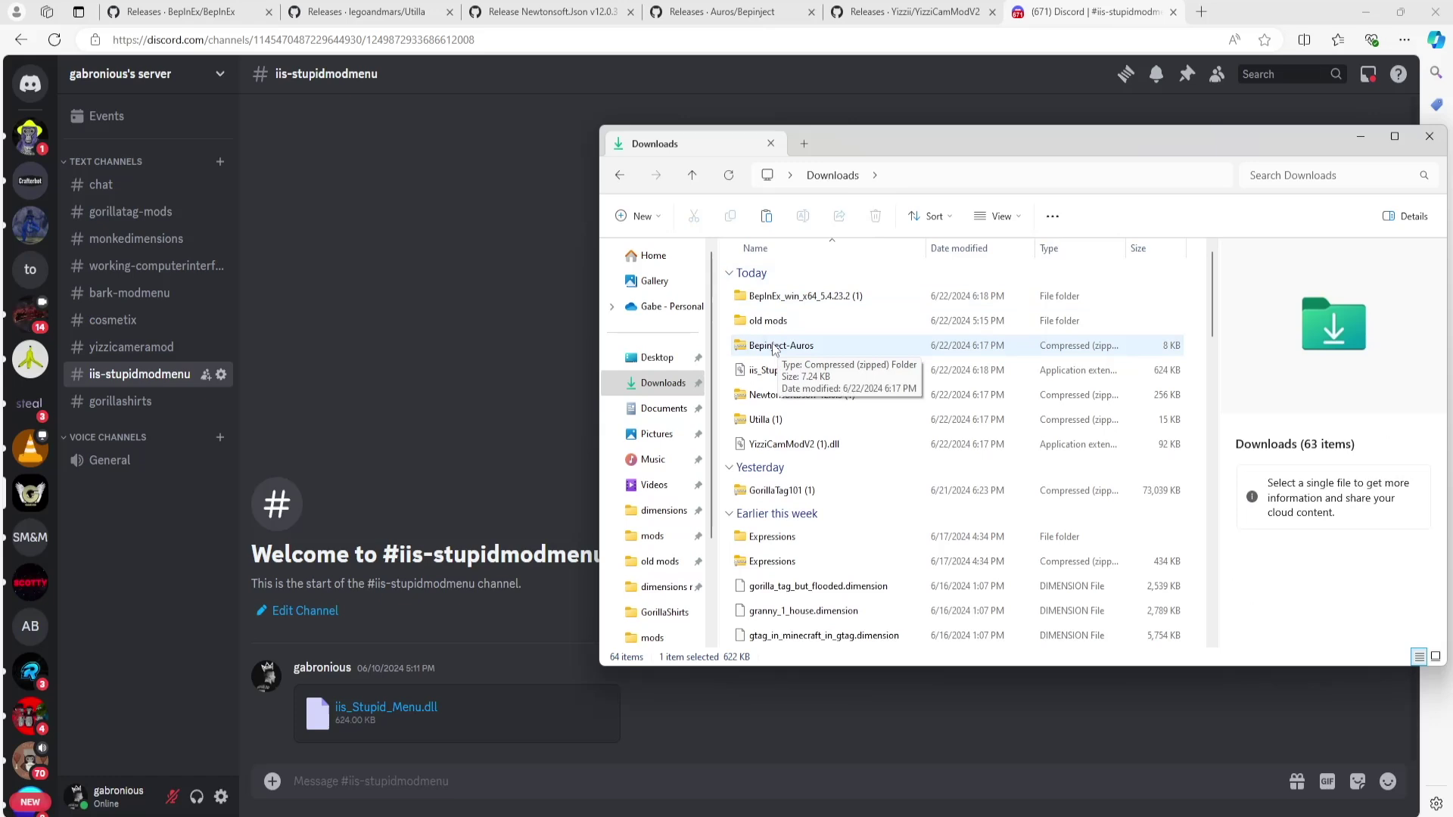
- Extract the Newtonsoft.Json-12.0.3 (1) zip and delete the archive
right_click(787, 395)
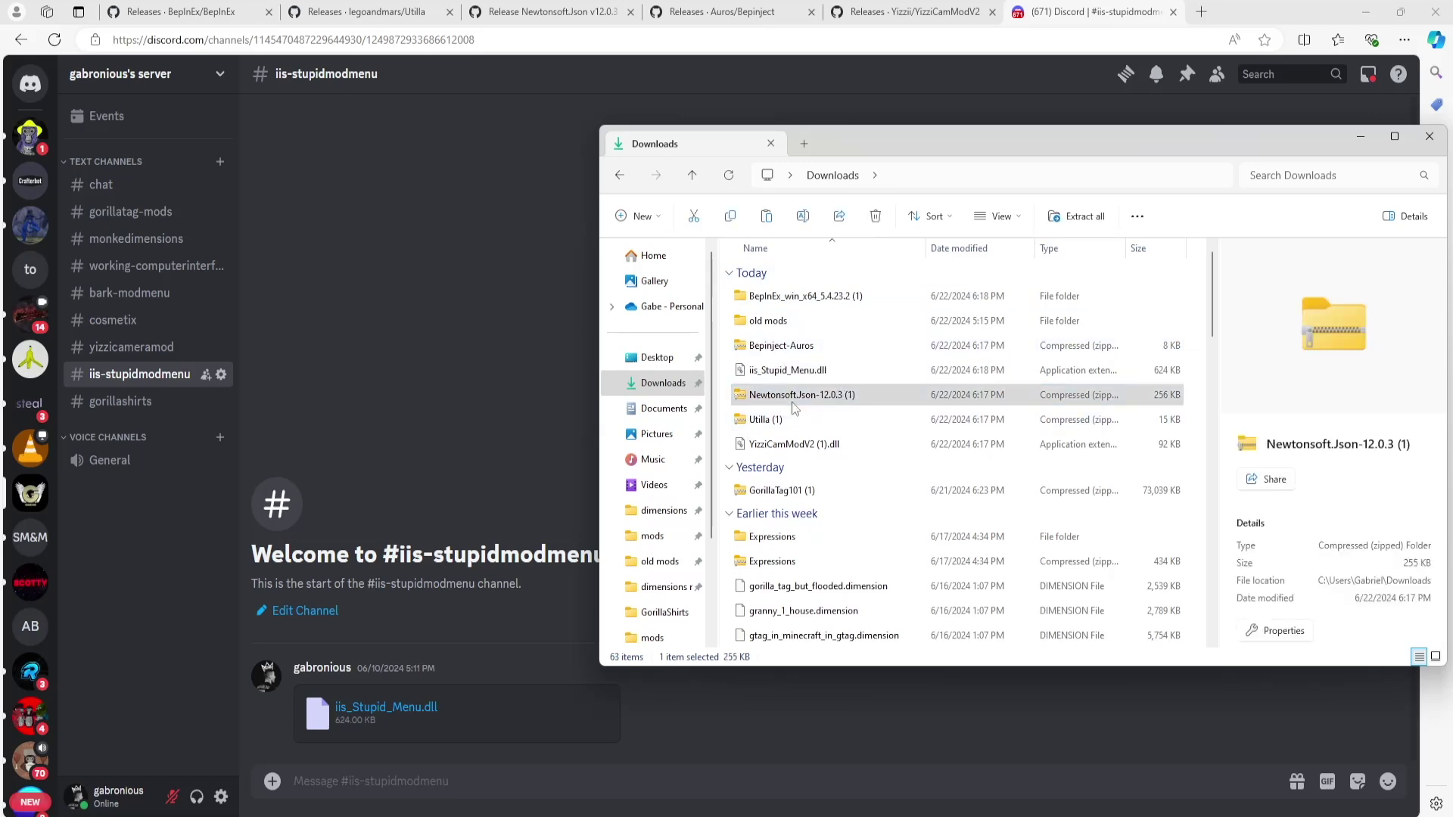
left_click(850, 508)
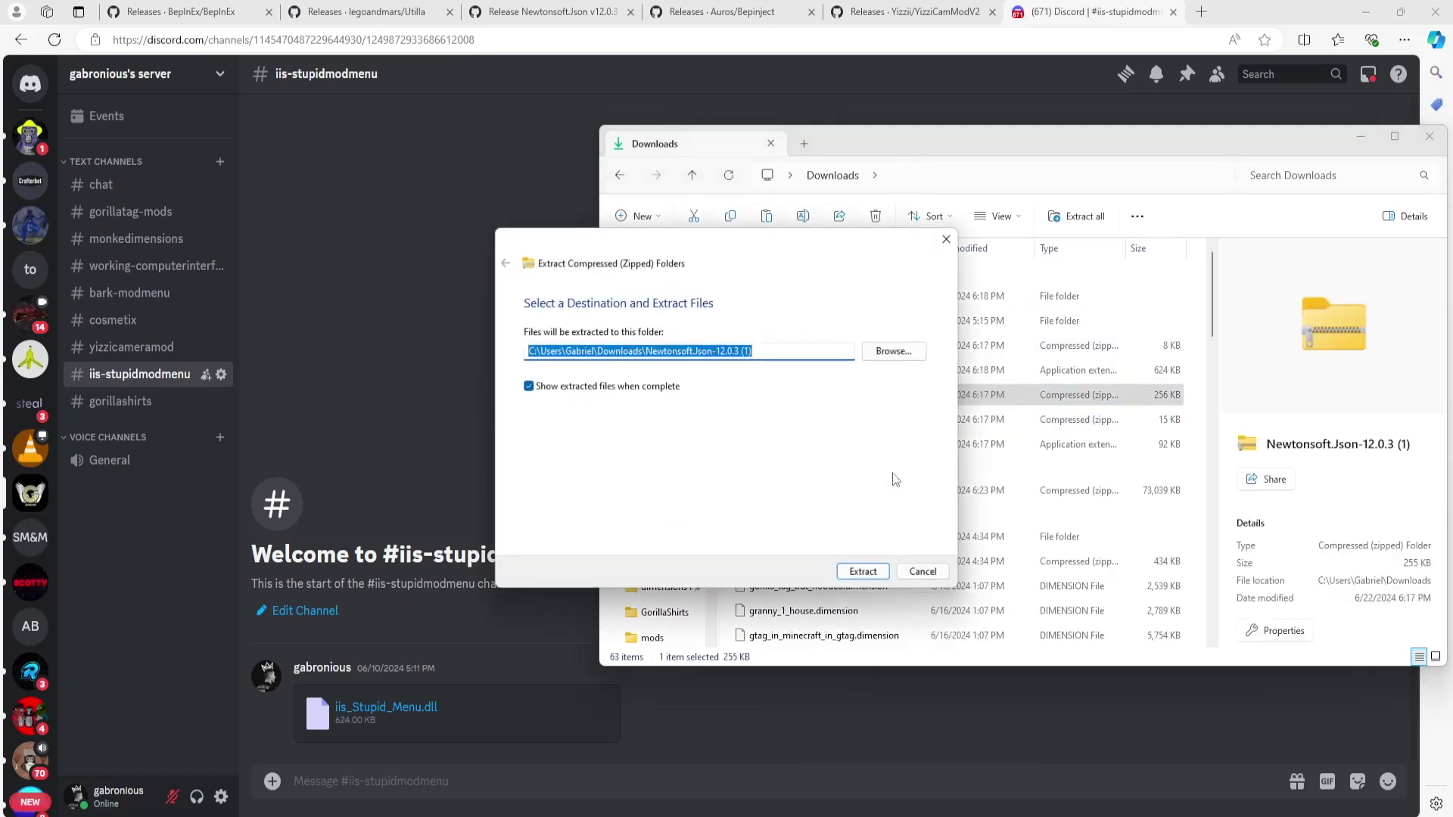
left_click(863, 572)
left_click(856, 39)
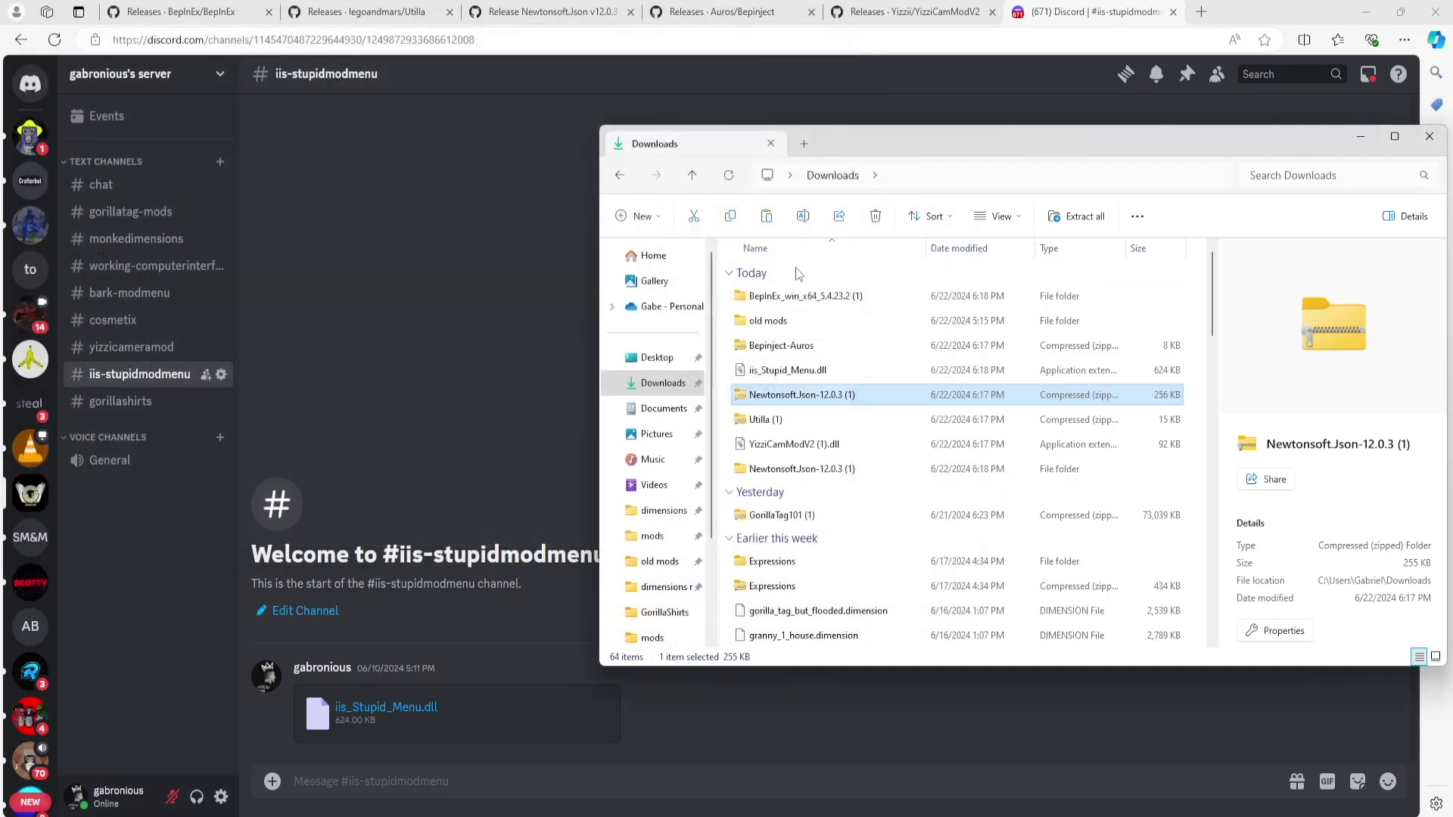
left_click(876, 216)
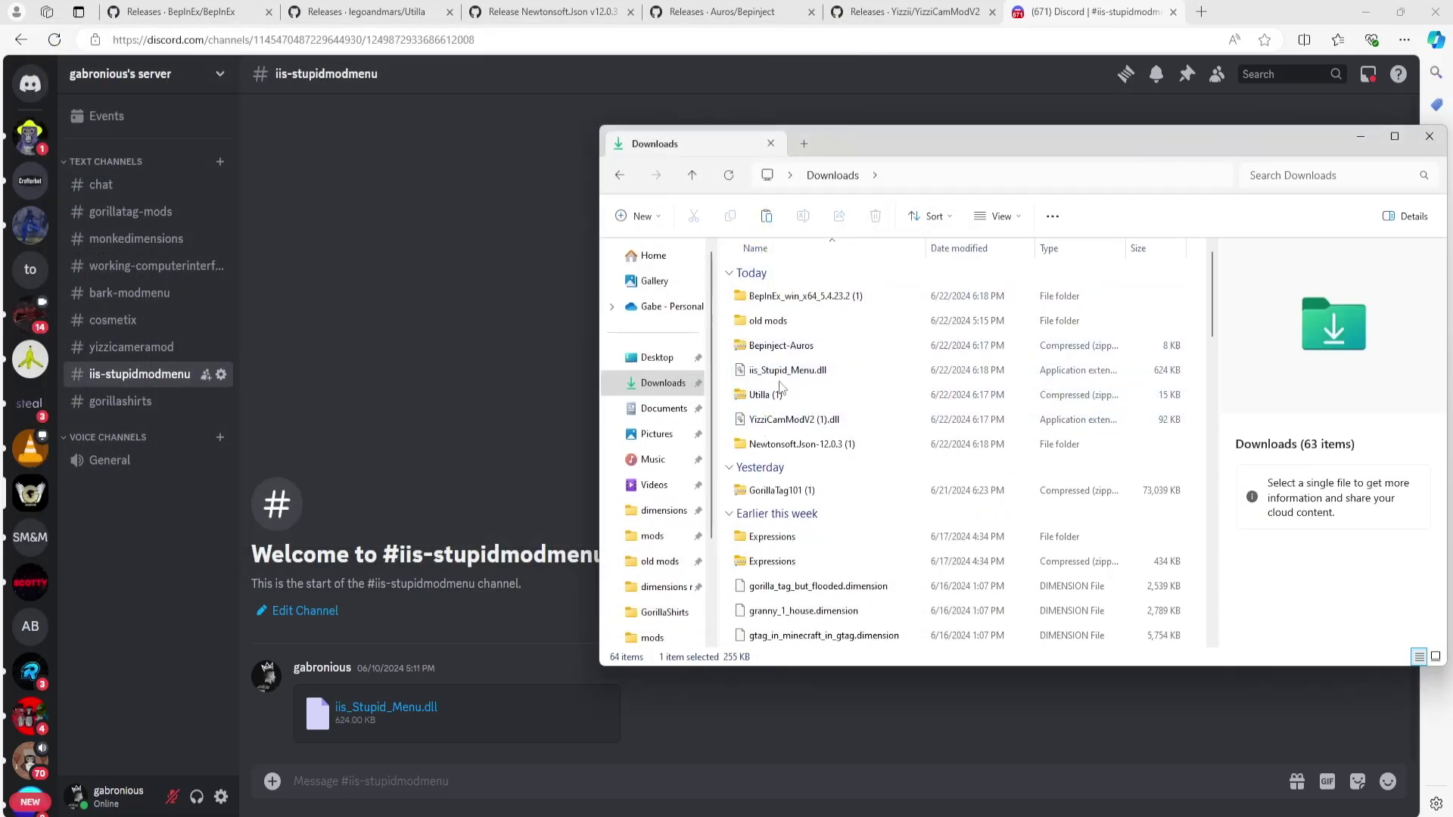
- Extract the Bepinject-Auros and Utilla (1) zips, deleting the Bepinject-Auros archive
right_click(780, 348)
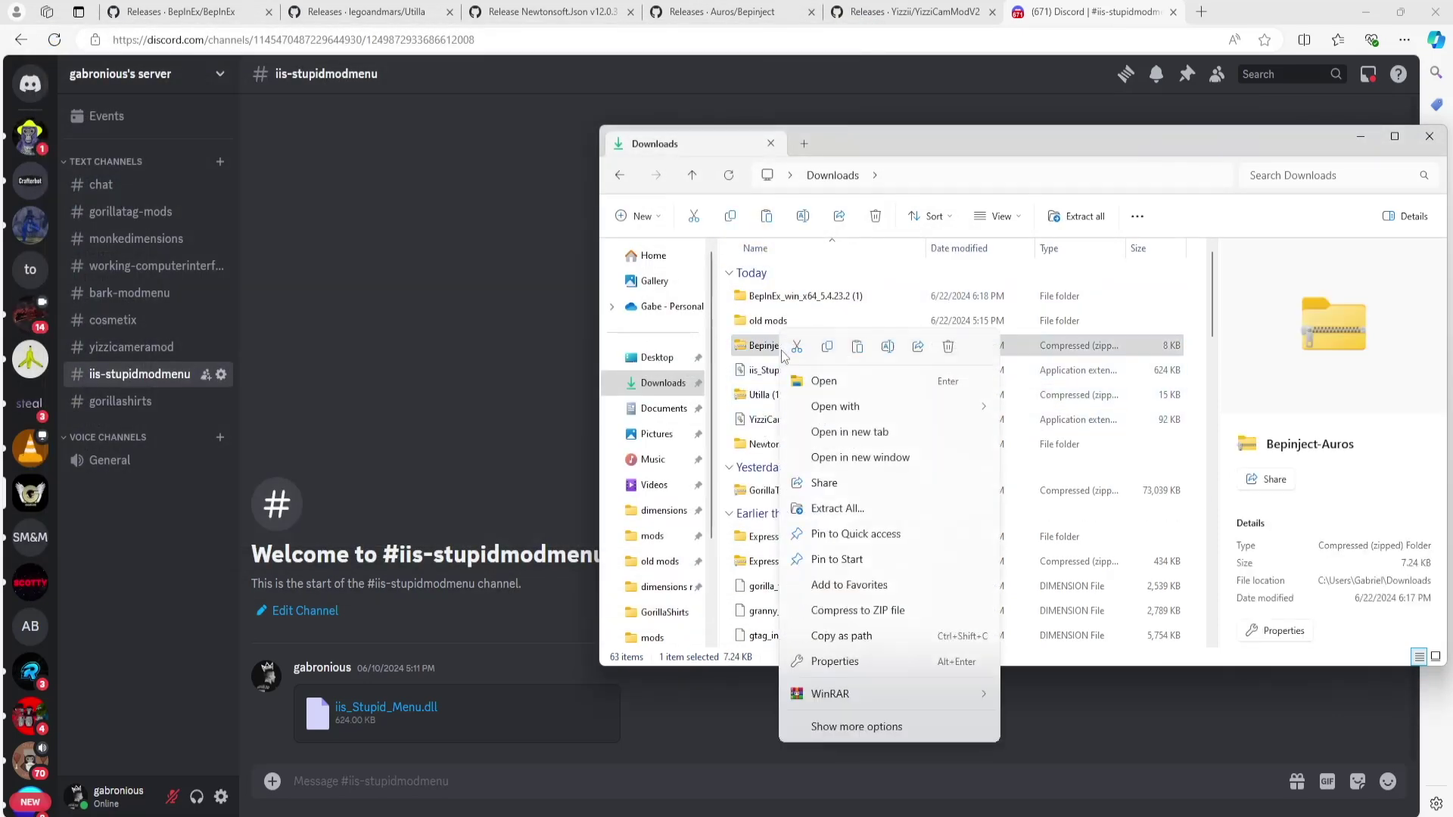
left_click(825, 508)
left_click(860, 569)
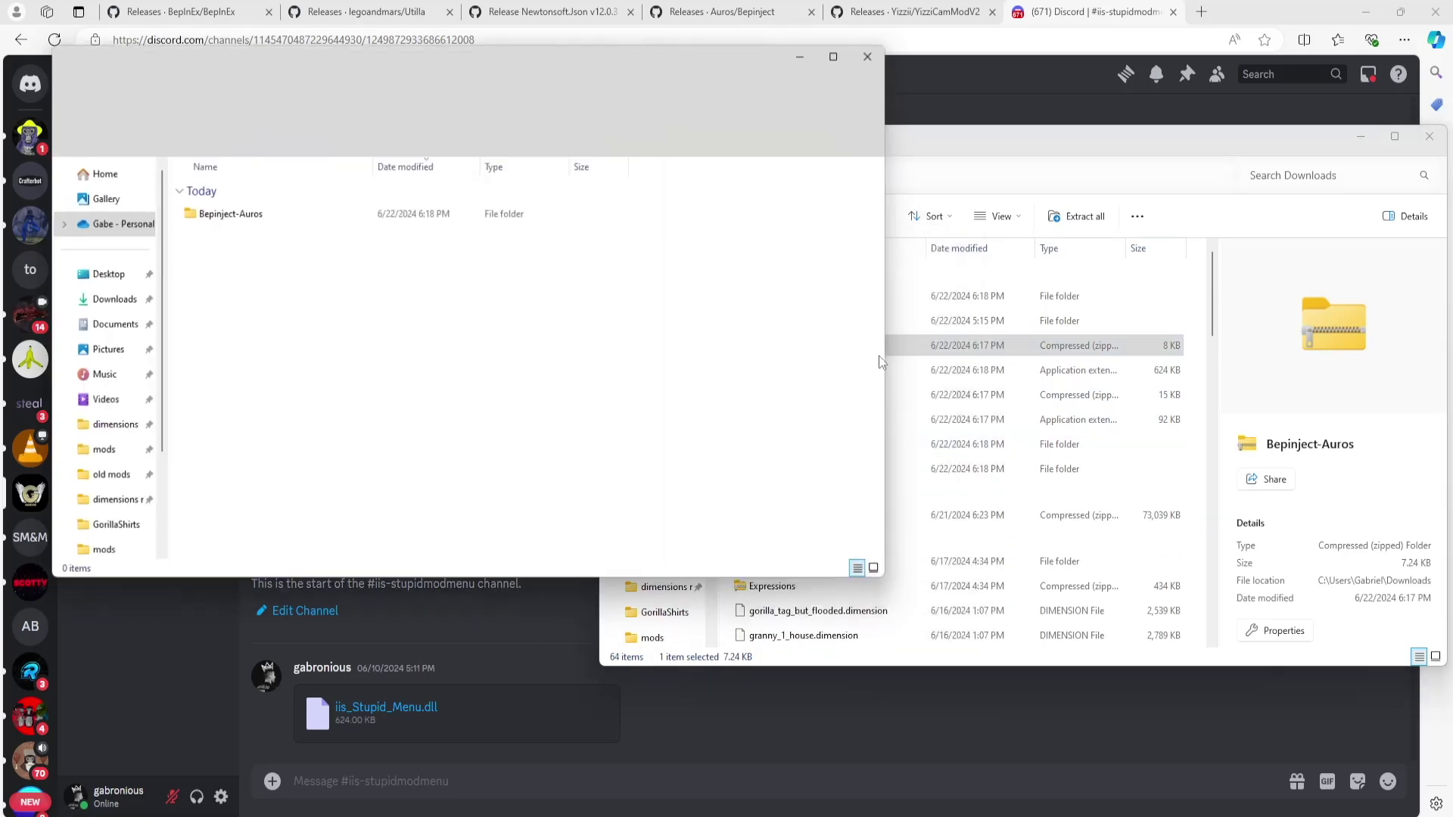
left_click(875, 52)
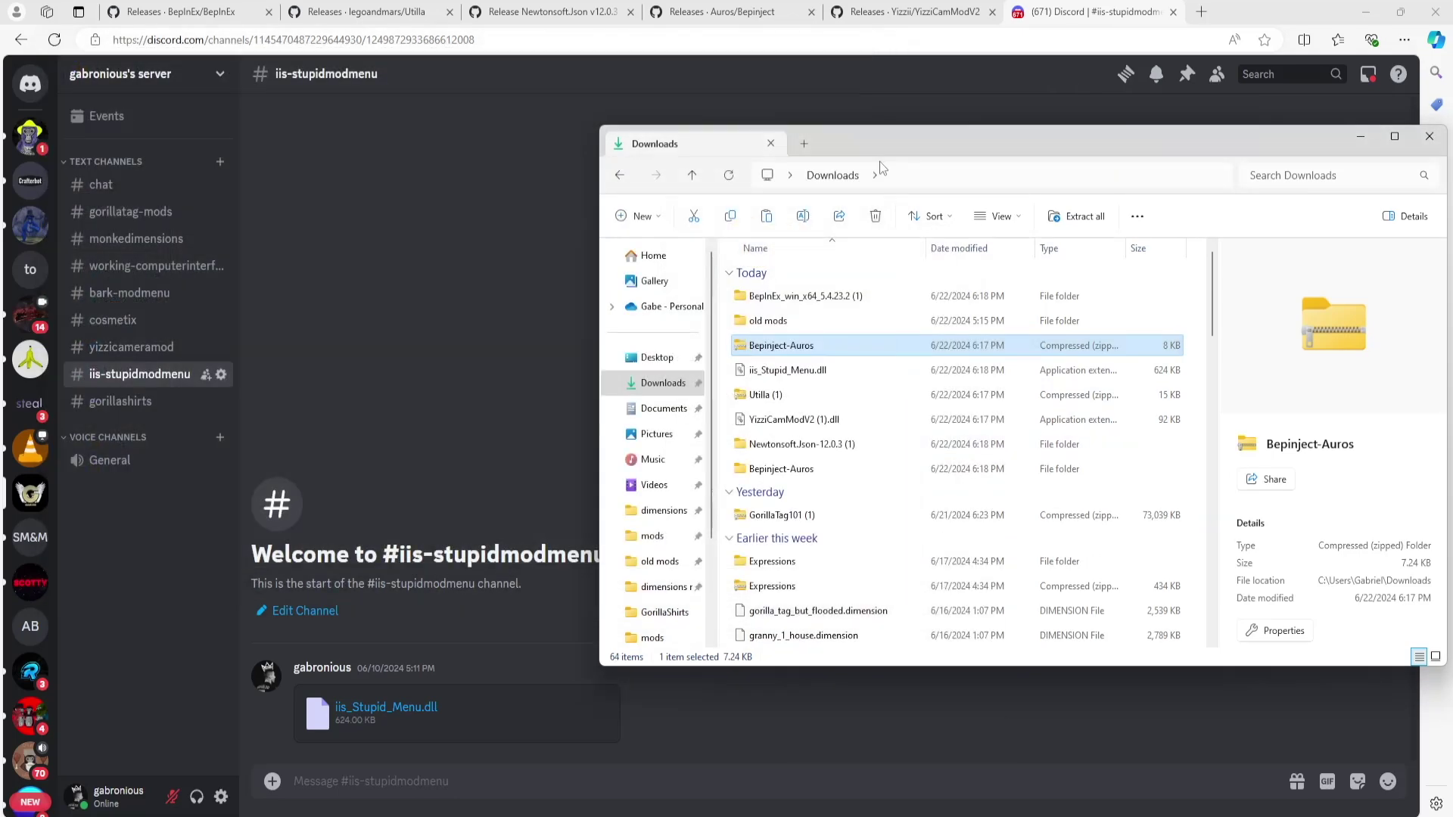
left_click(878, 221)
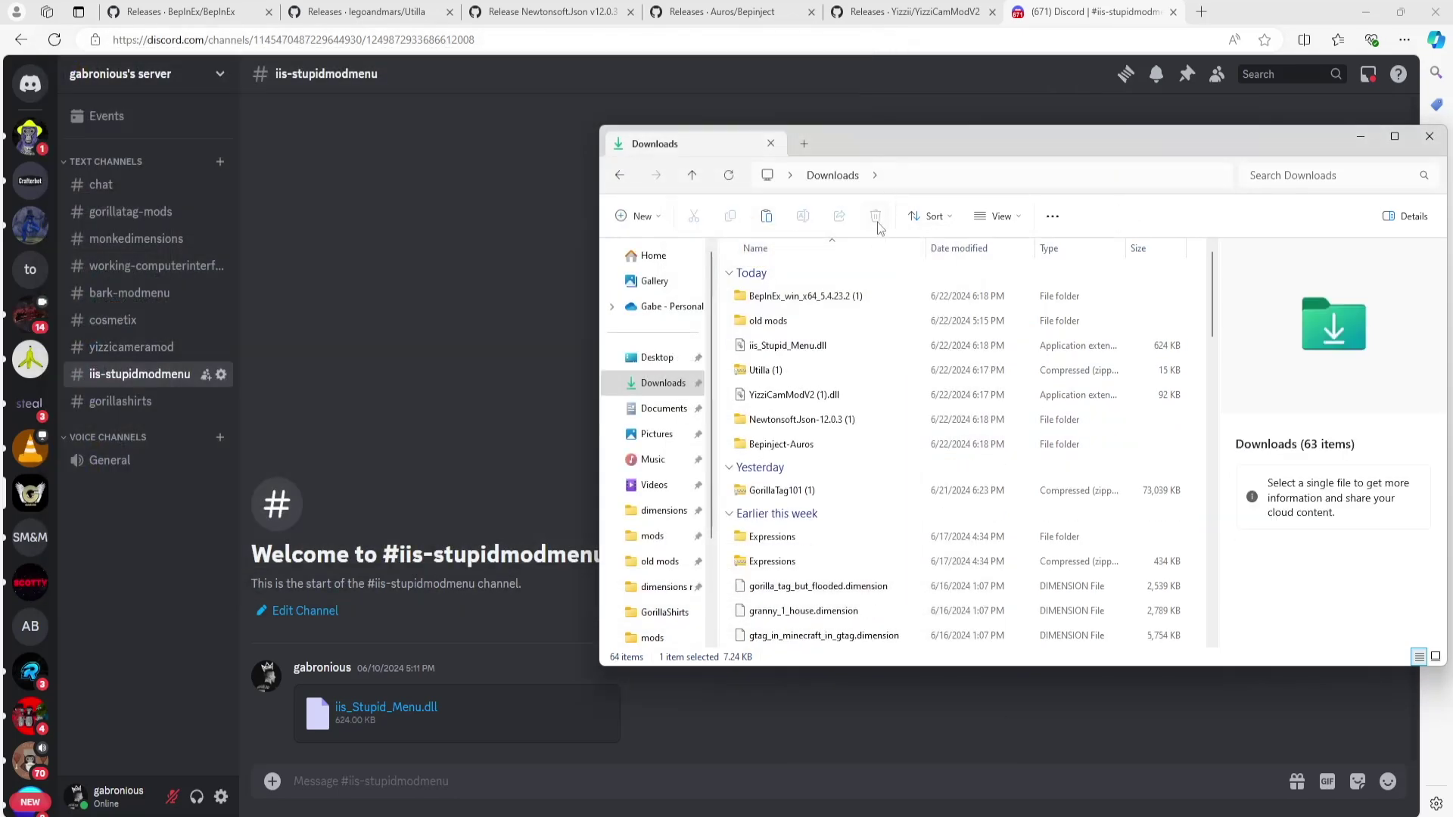
left_click(775, 376)
right_click(775, 376)
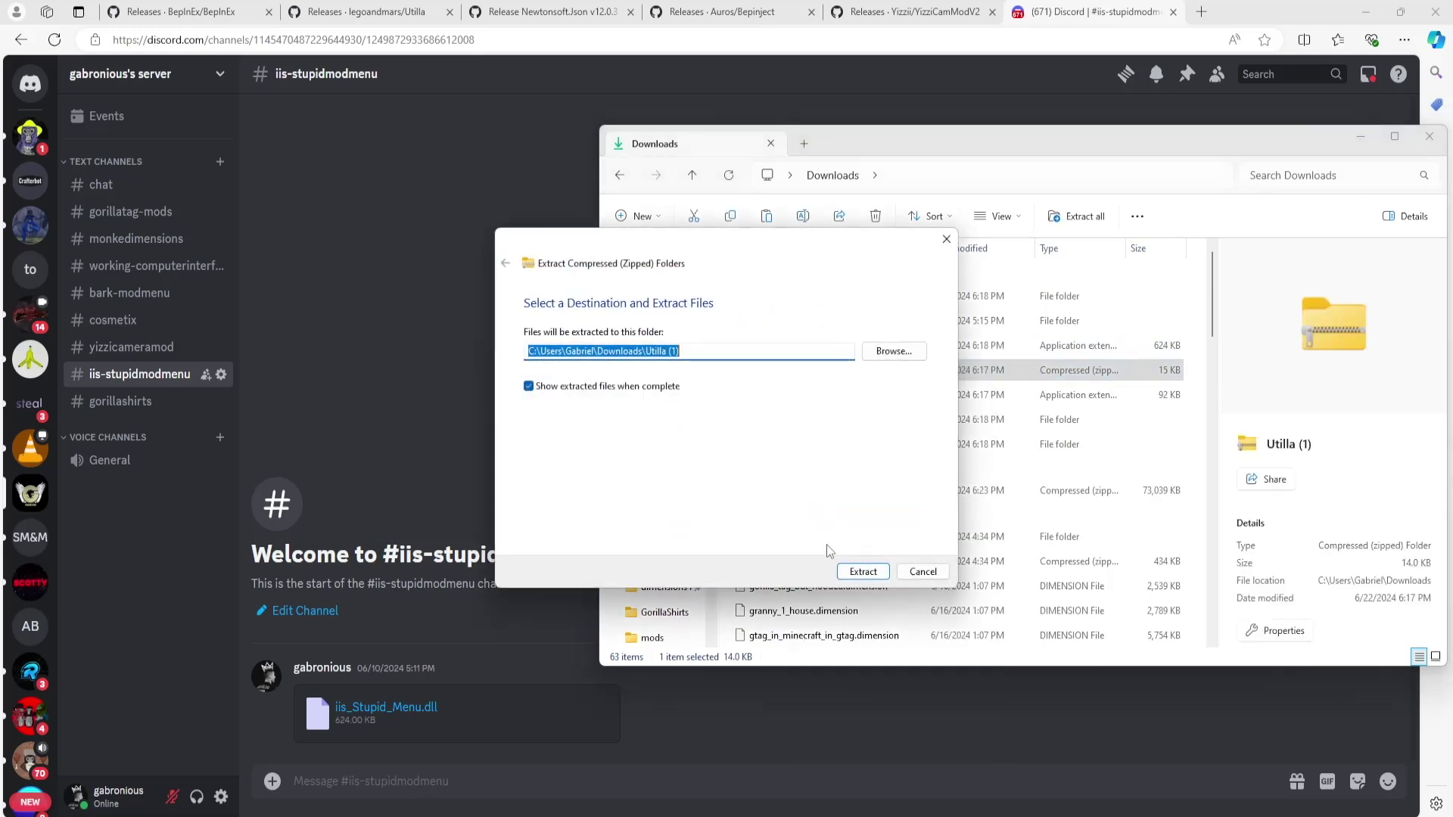
left_click(863, 572)
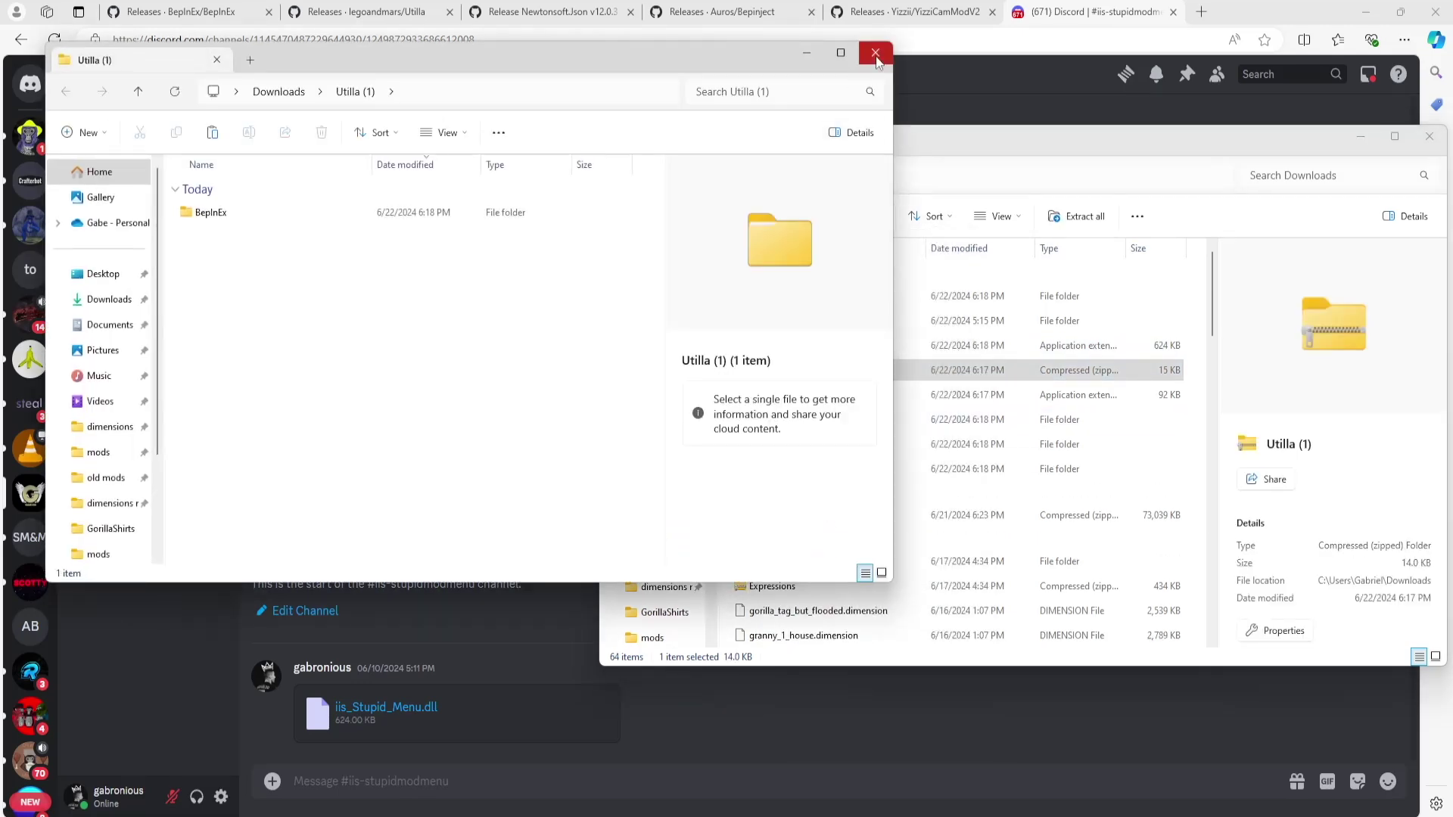
left_click(876, 54)
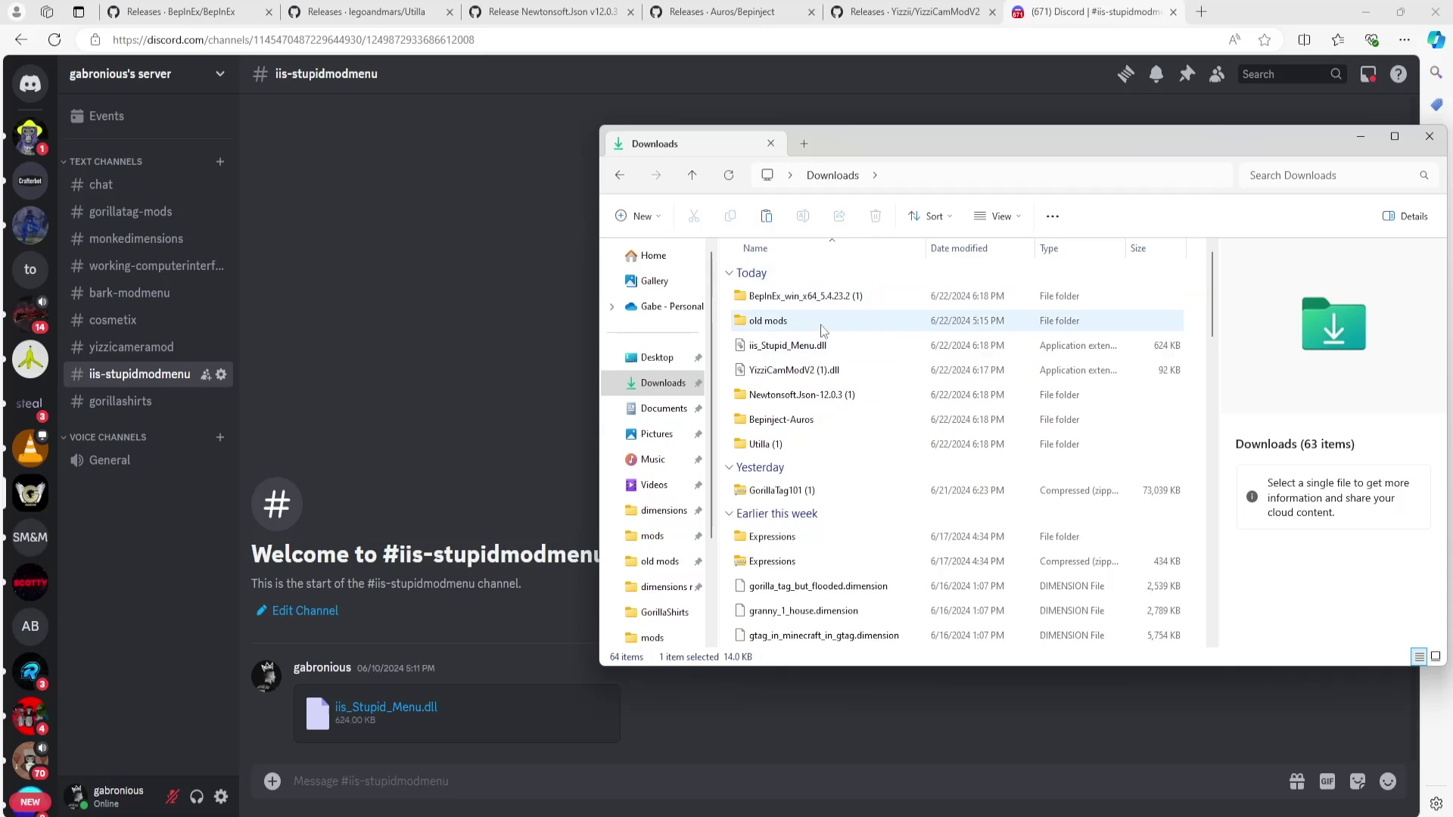
- Copy all five files from the extracted BepInEx_win_x64_5.4.23.2 (1) folder
double_click(792, 296)
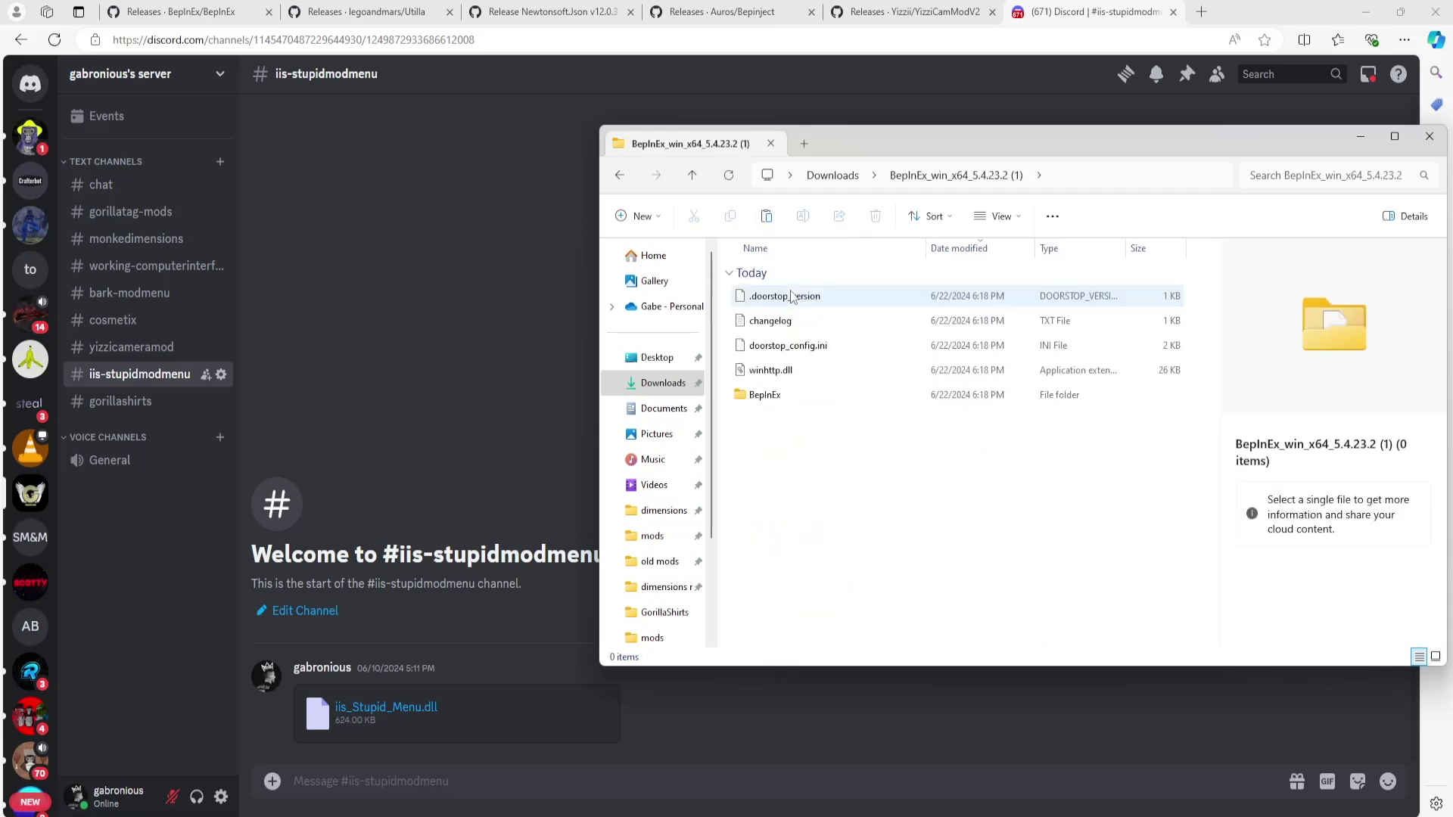
left_click_drag(782, 500, 798, 257)
left_click(725, 221)
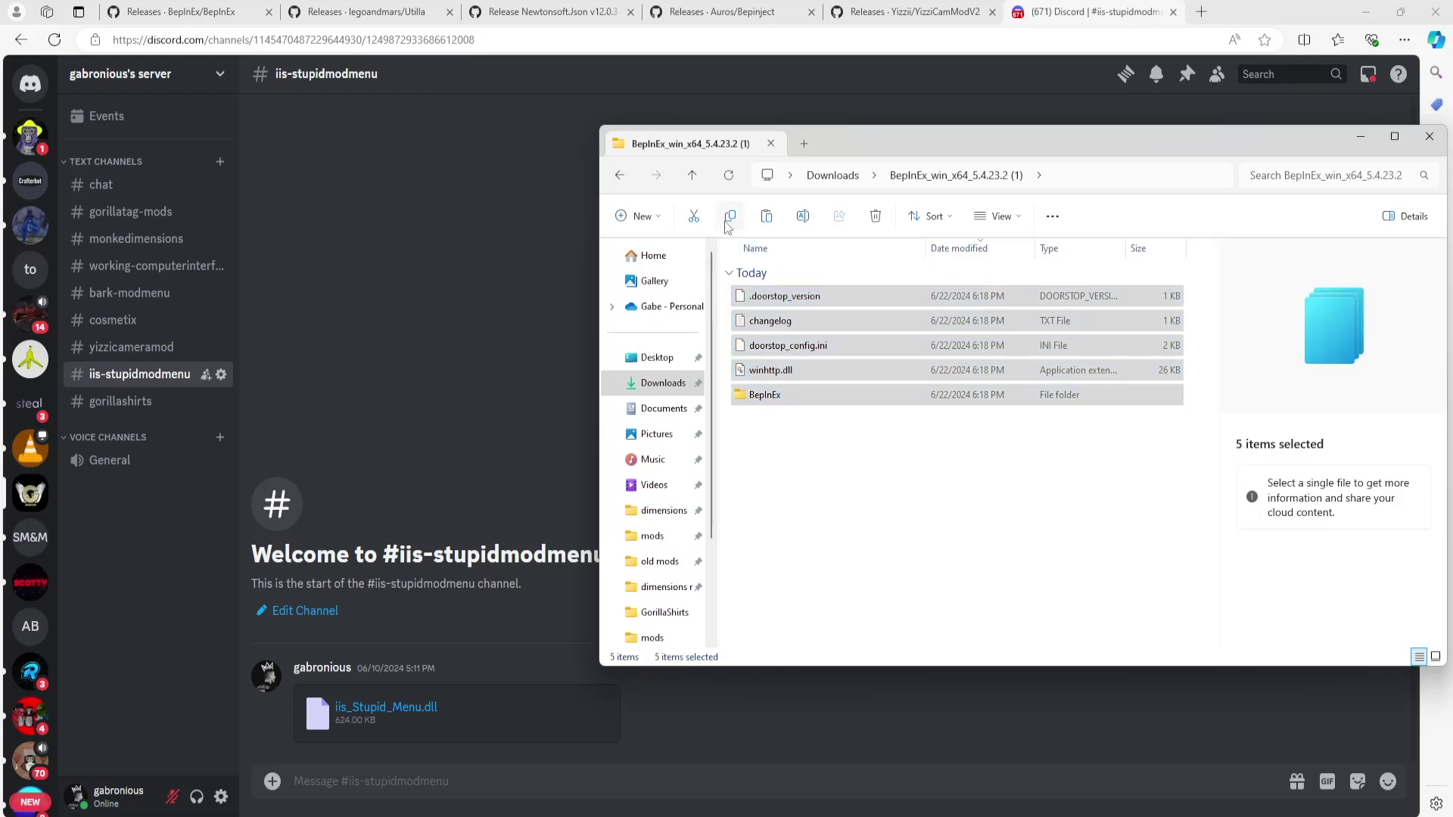
- Paste the BepInEx files into Desktop > Steam > steamapps > common > Gorilla Tag
left_click(642, 362)
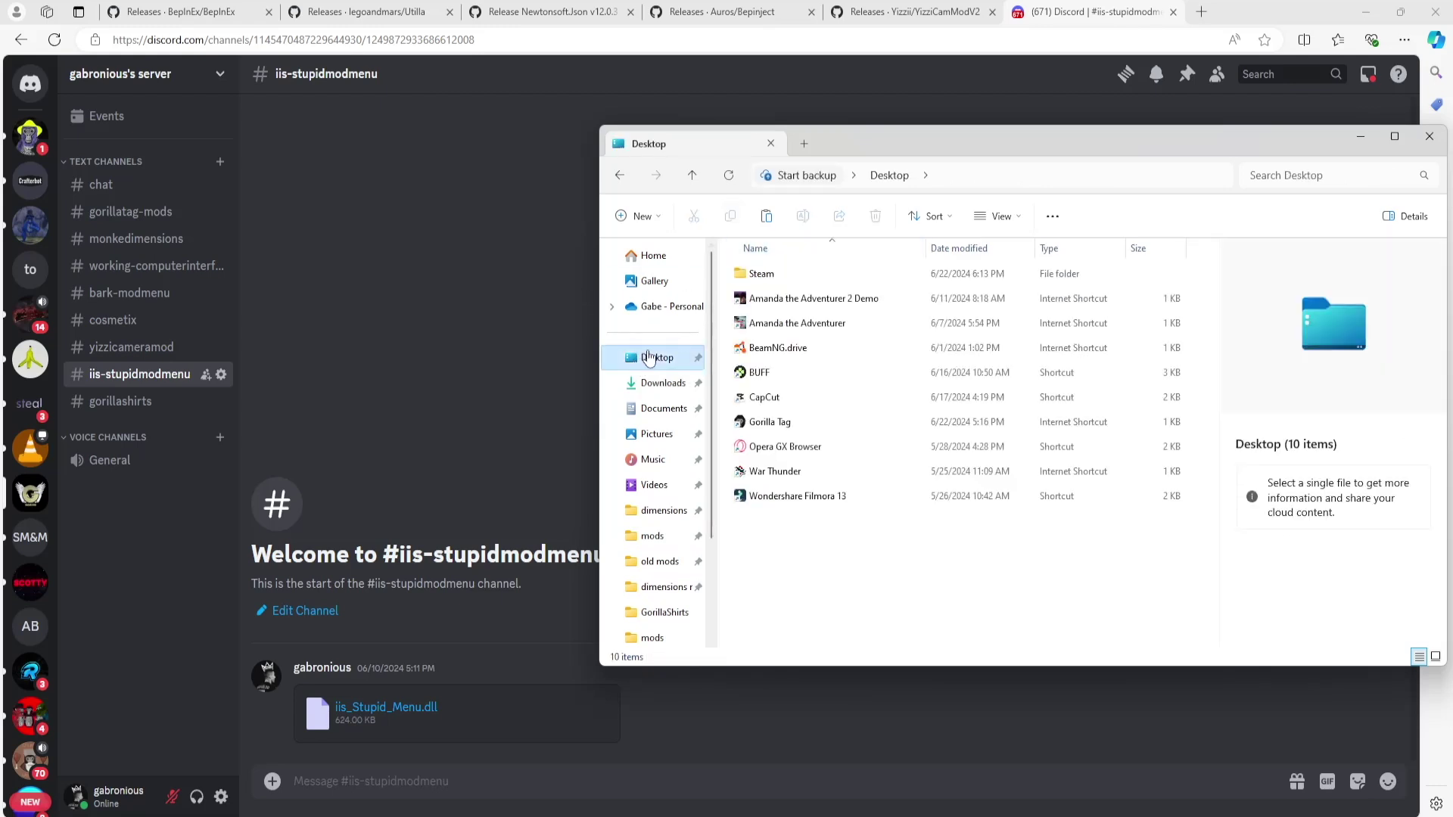
left_click(764, 276)
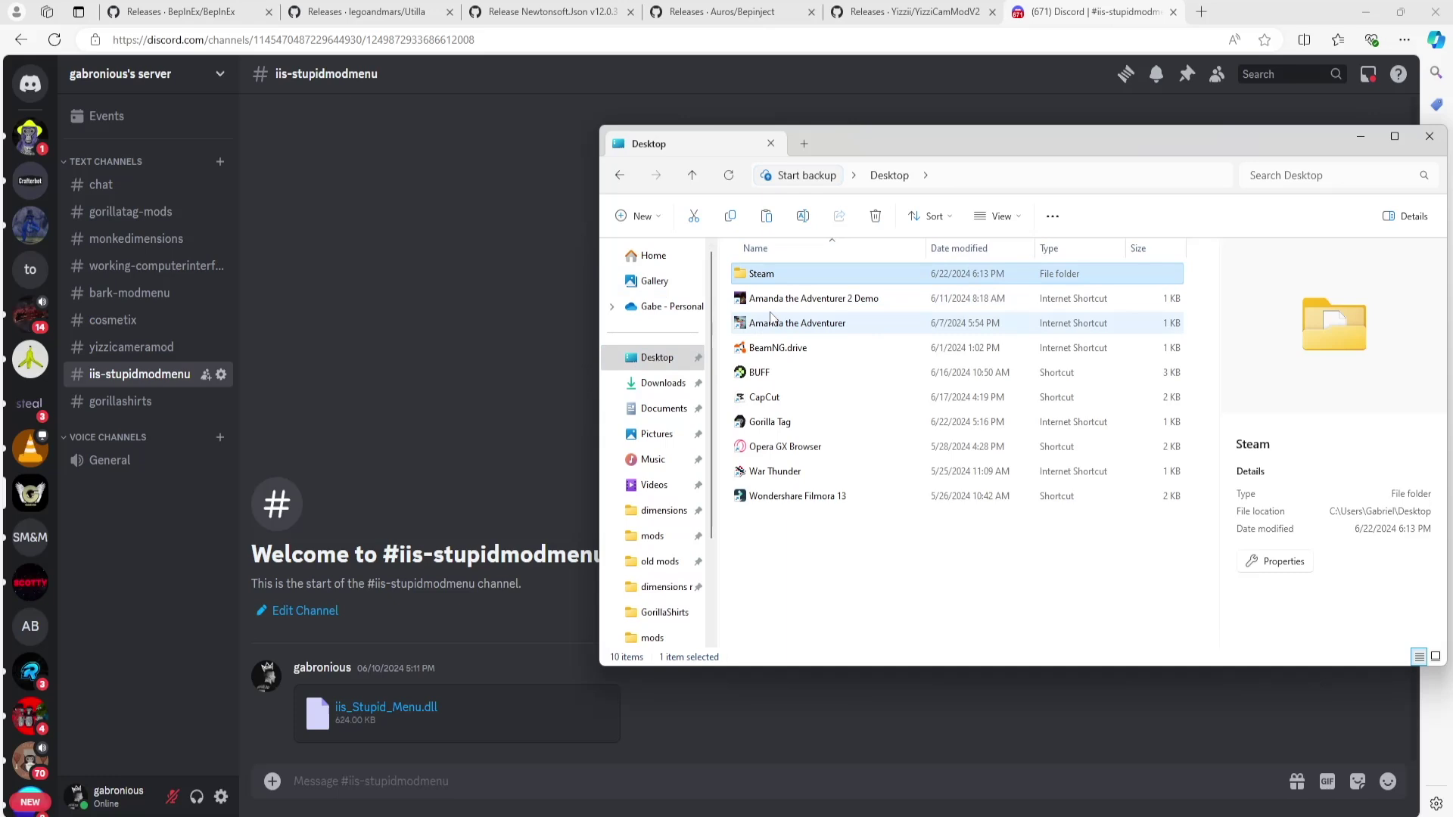
double_click(767, 277)
scroll(806, 419, "down", 3)
double_click(780, 437)
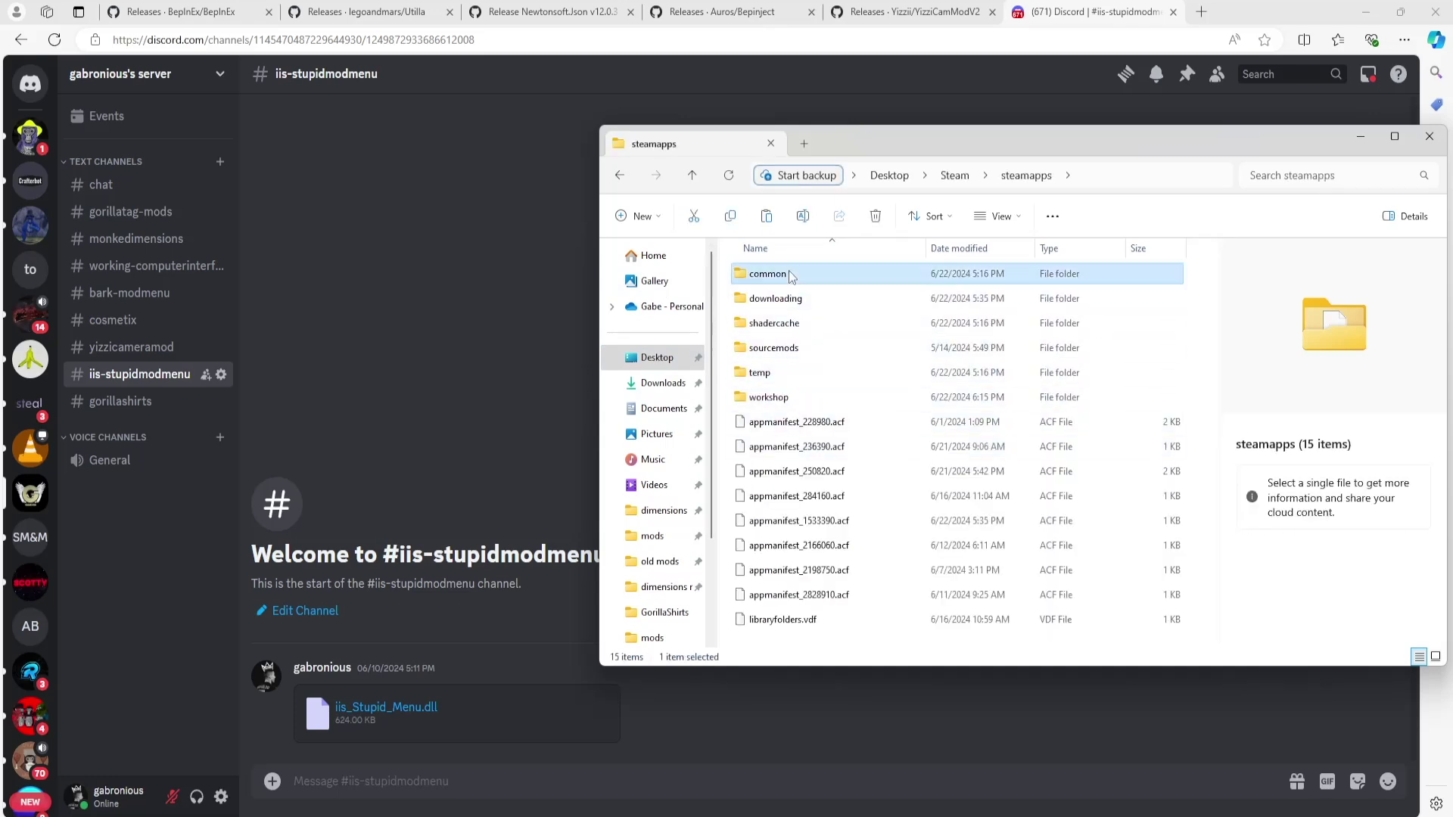
double_click(791, 277)
double_click(766, 375)
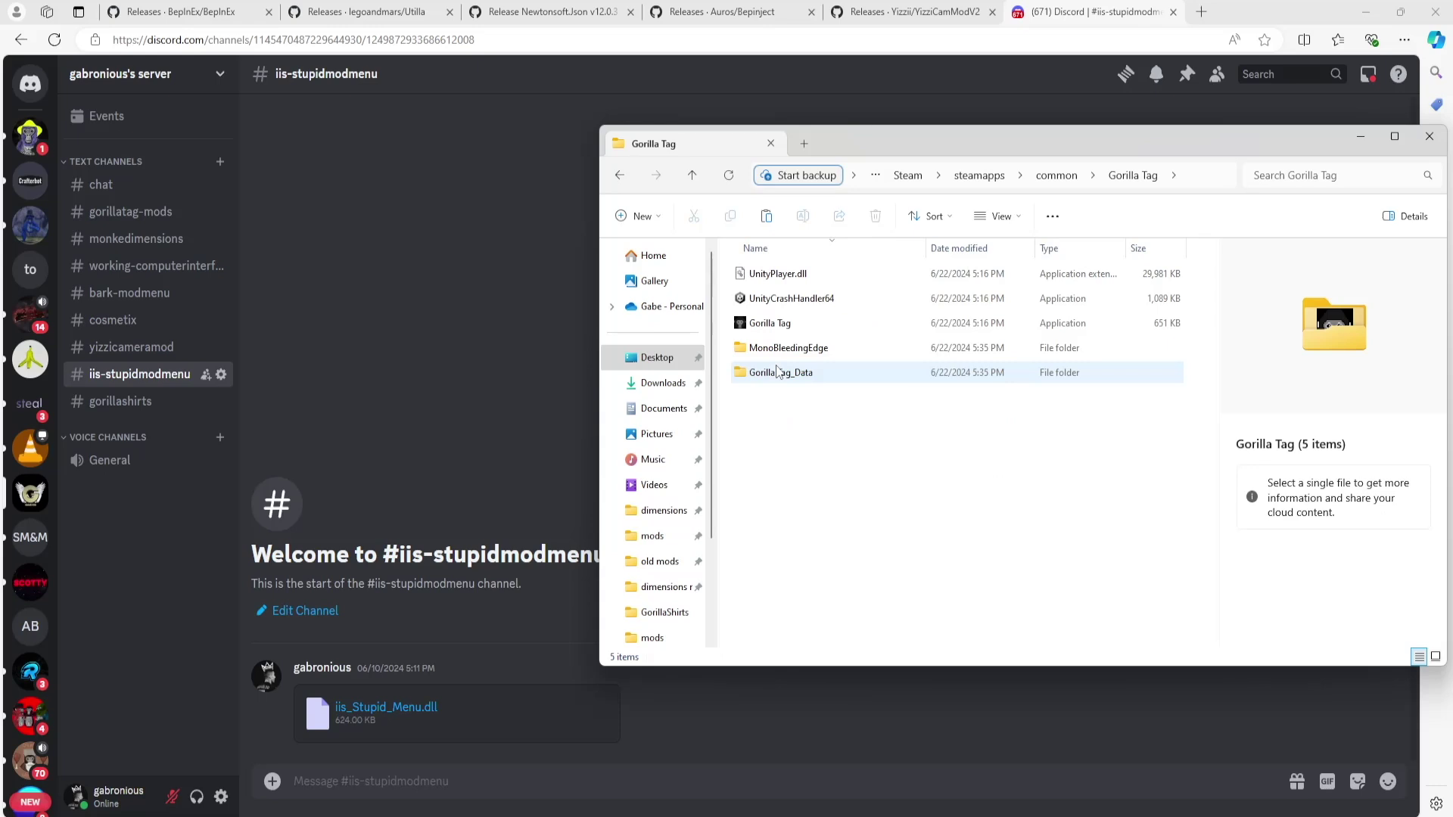
left_click(767, 216)
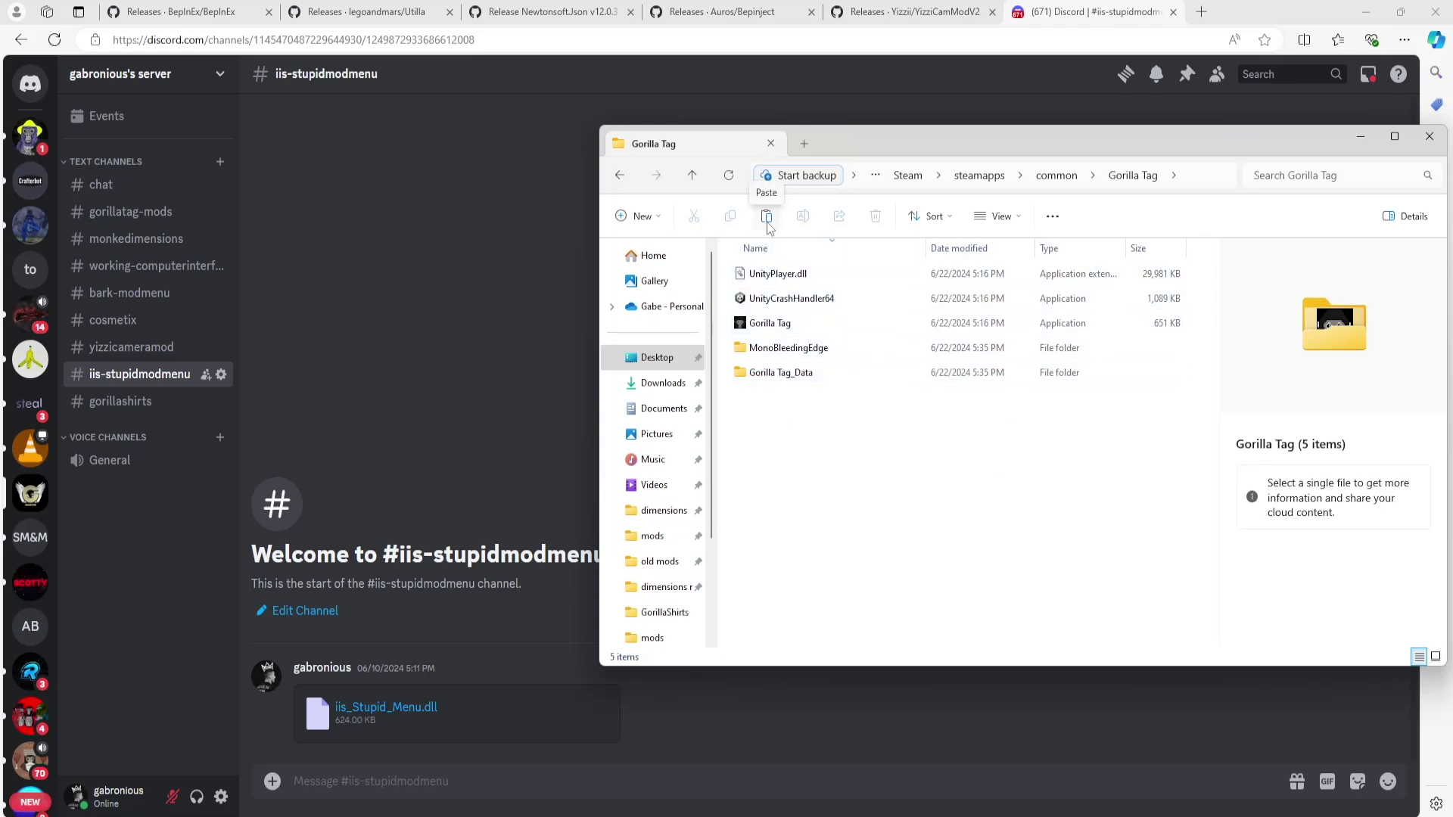
left_click(796, 557)
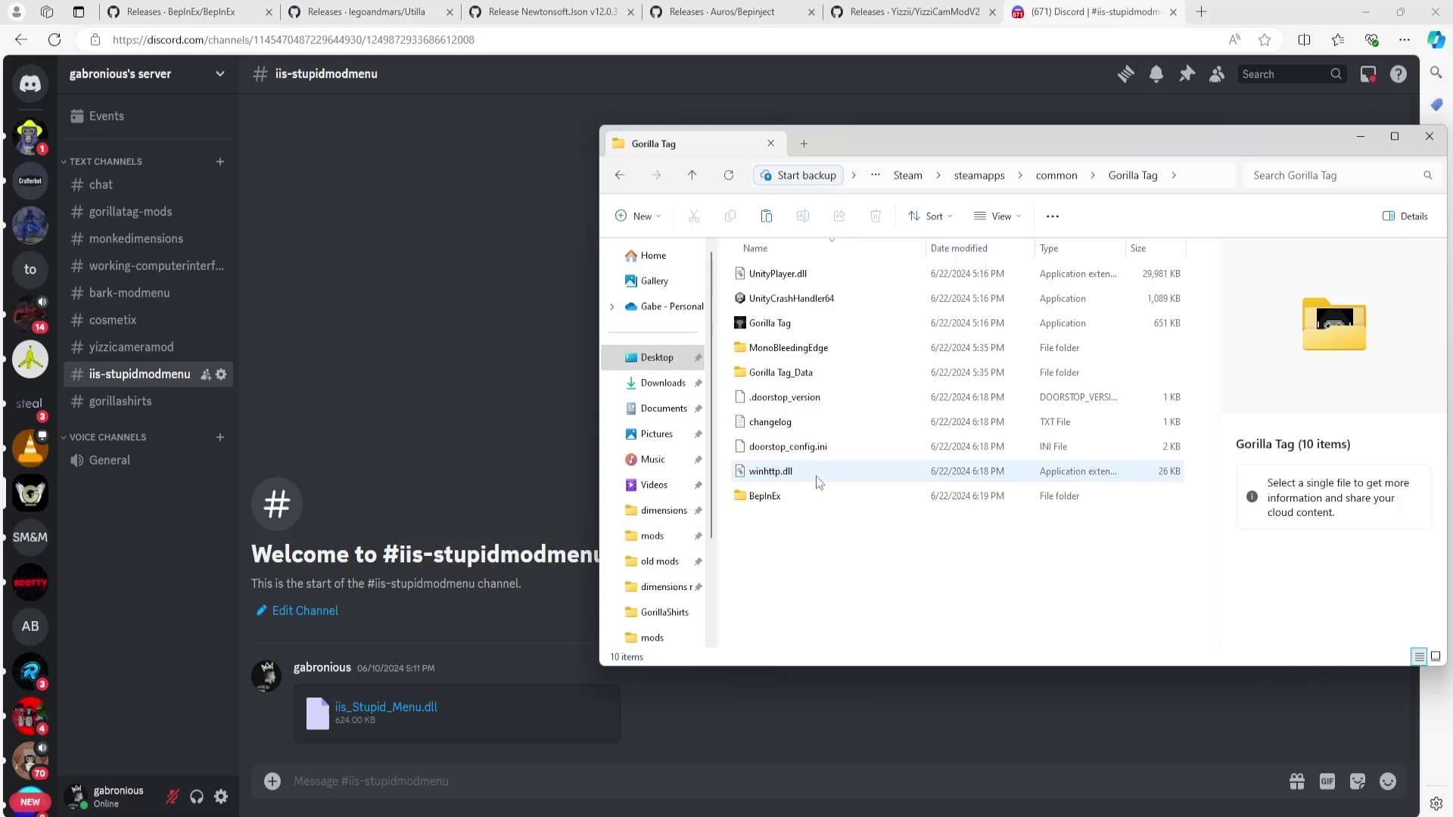
- Create a folder named 'plugins' inside BepInEx and pin it to Quick access
double_click(765, 497)
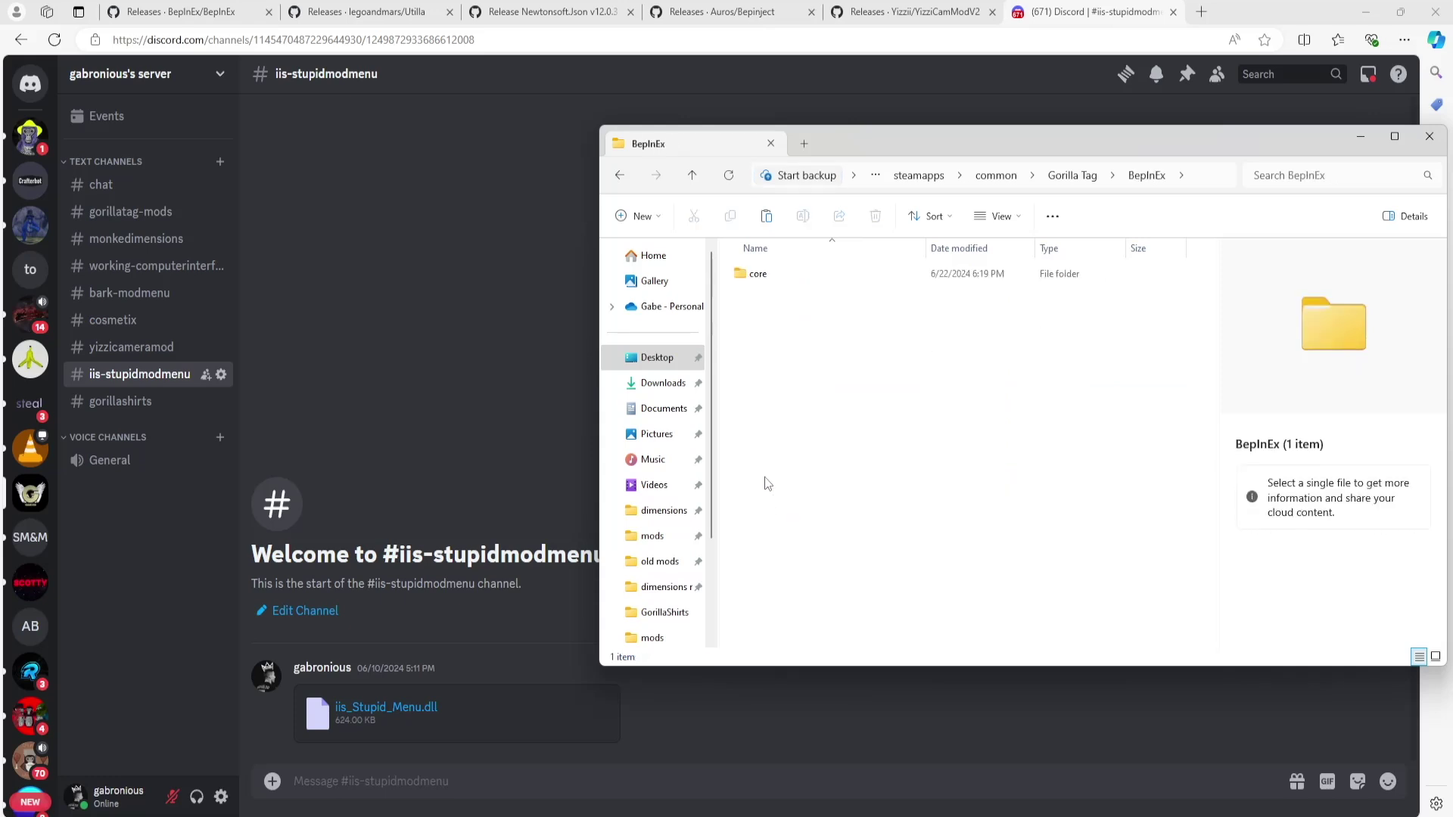
right_click(757, 299)
mouse_move(821, 463)
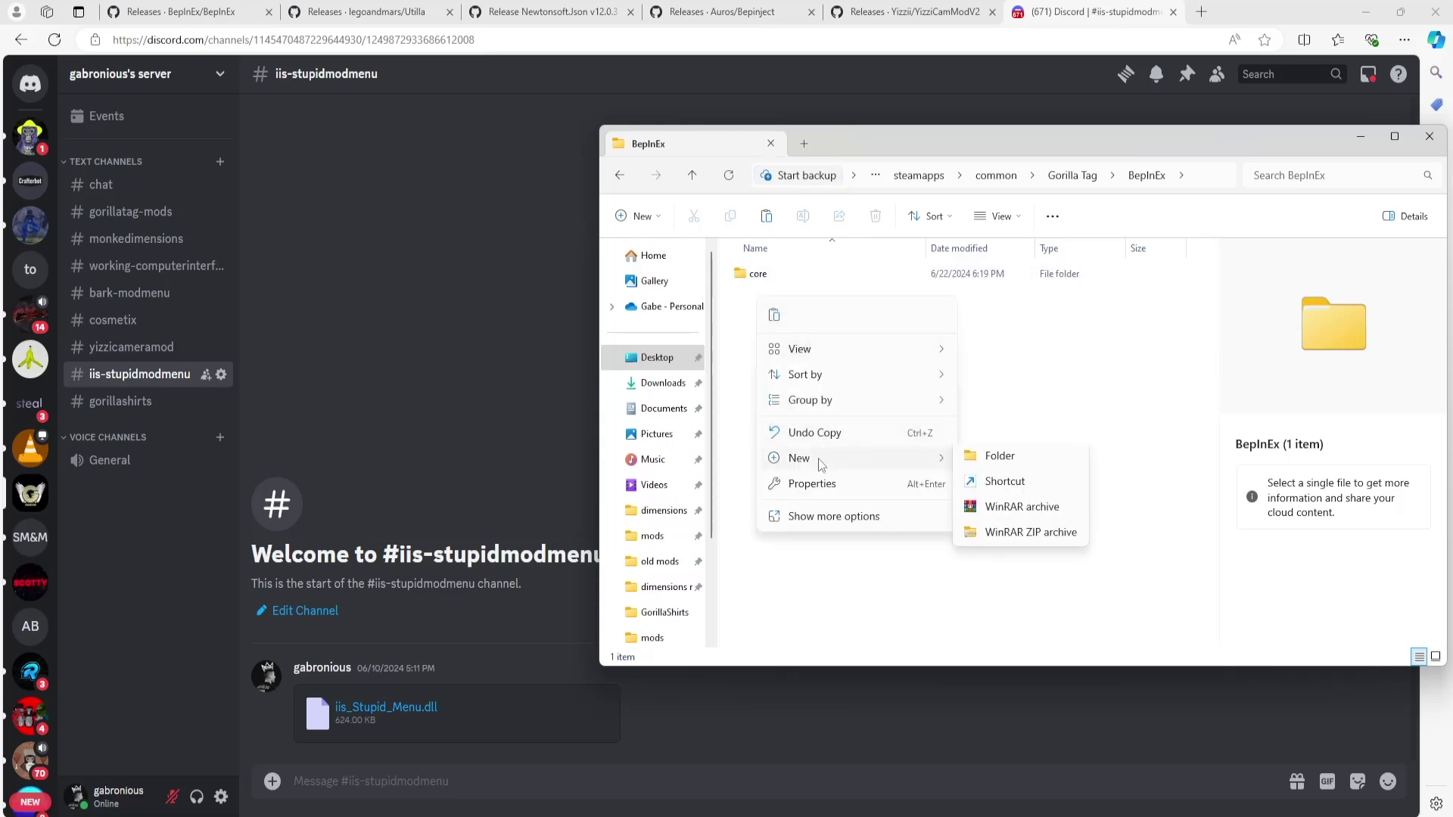
left_click(988, 456)
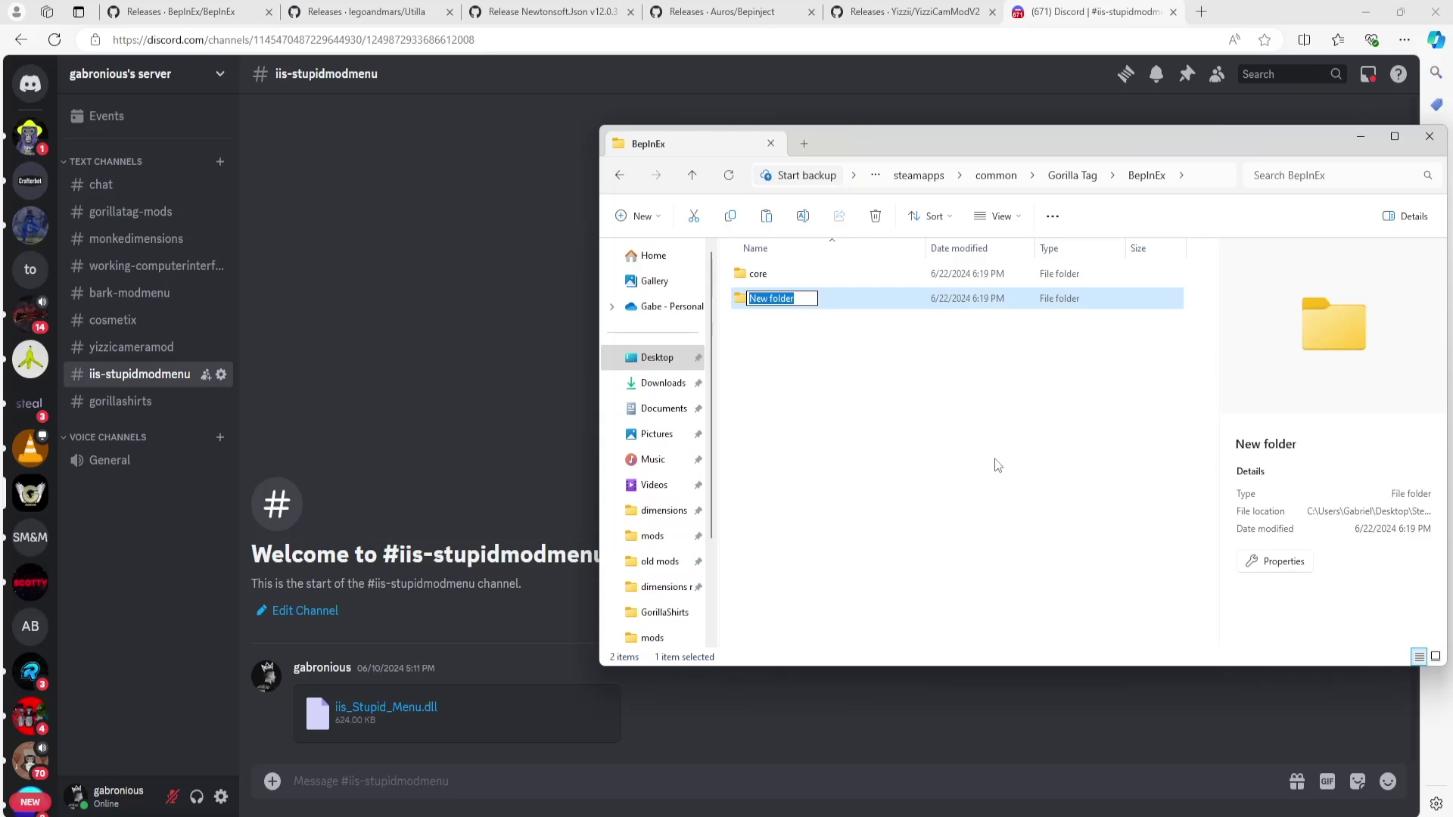
type("plugins")
key("Return")
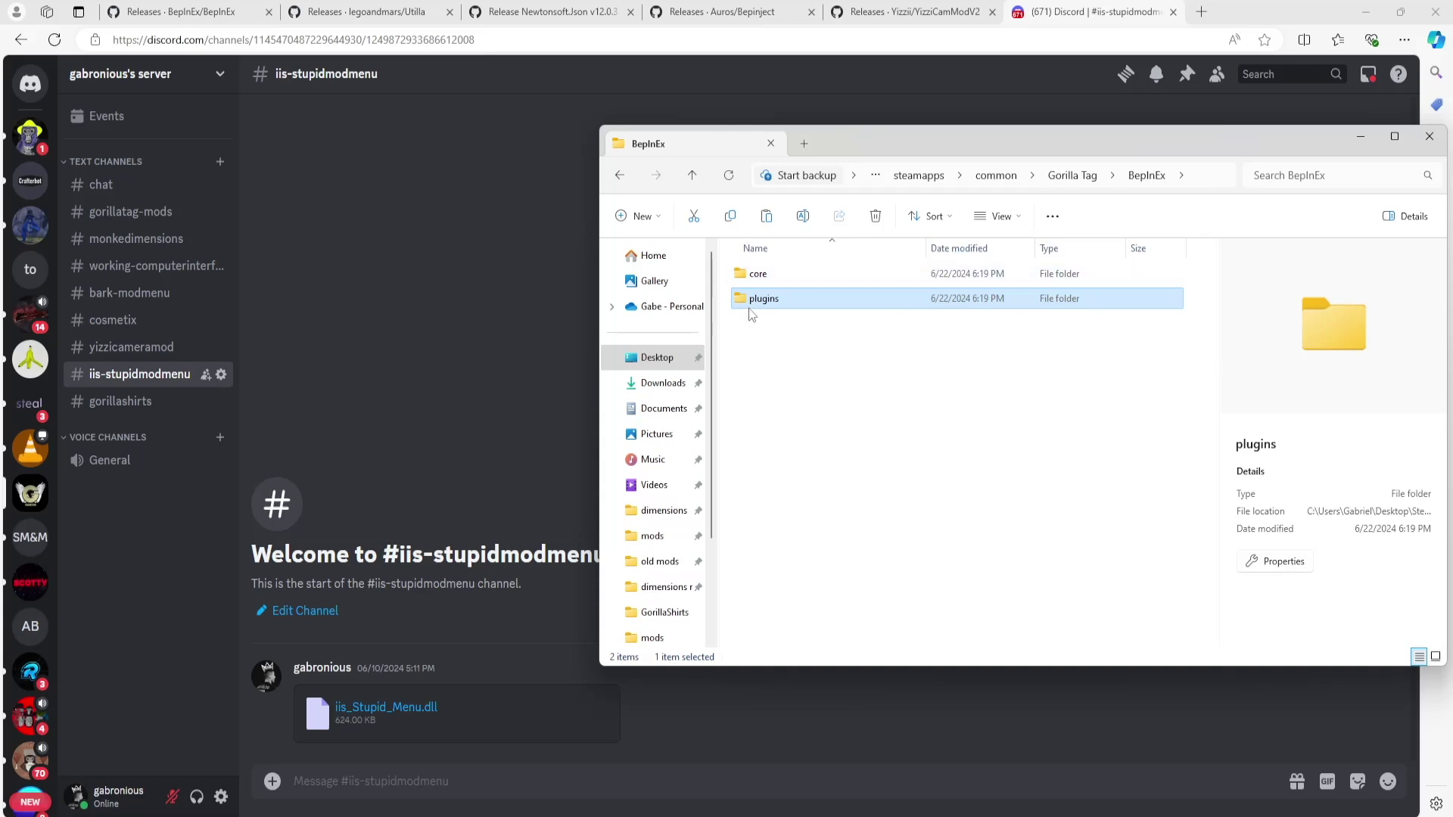
right_click(771, 302)
left_click(839, 429)
- Drag Bepinject-Auros, Newtonsoft.Json, Utilla and iis_Stupid_Menu.dll from Downloads onto plugins, then open it
left_click(663, 384)
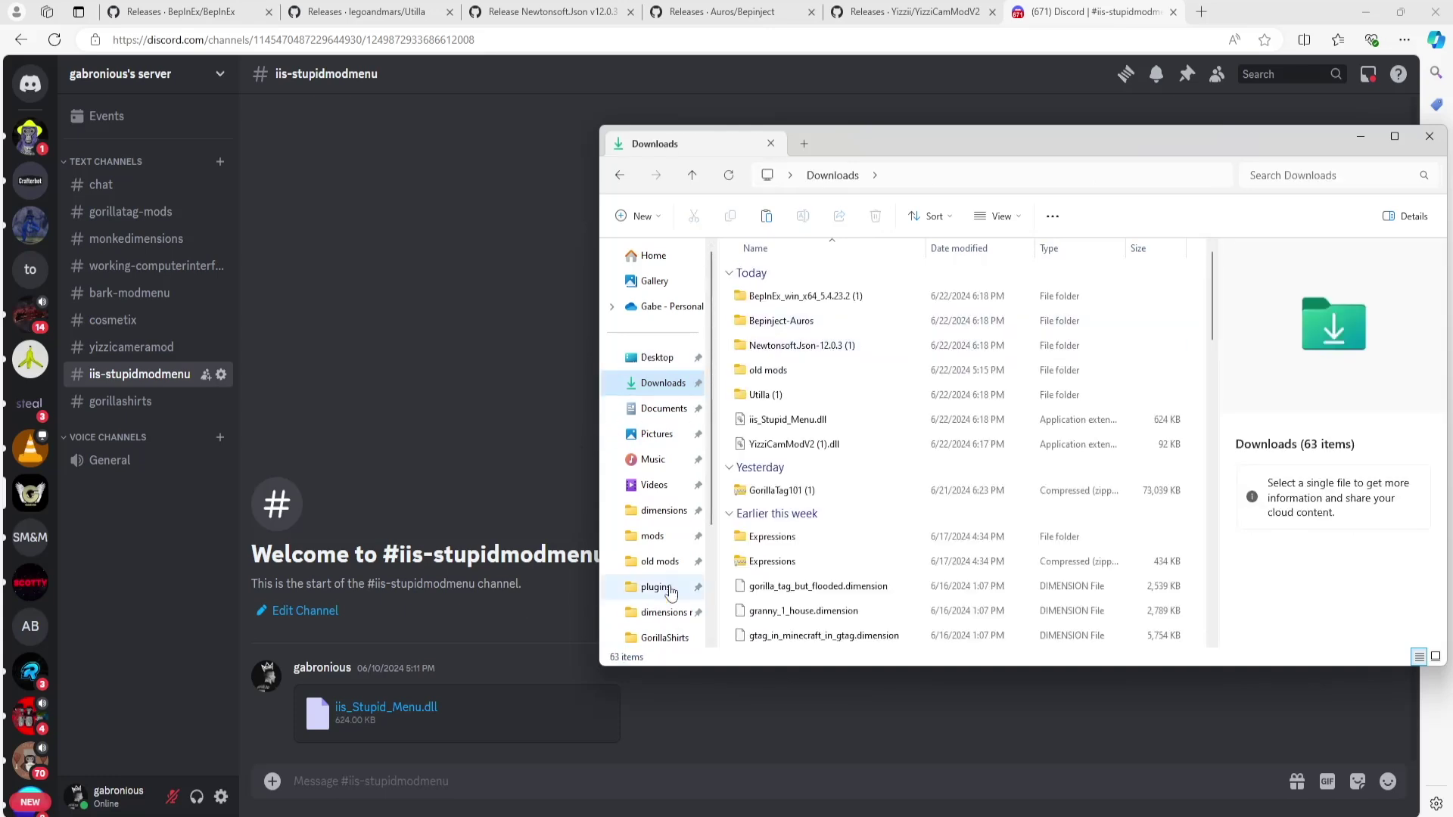
left_click(756, 248)
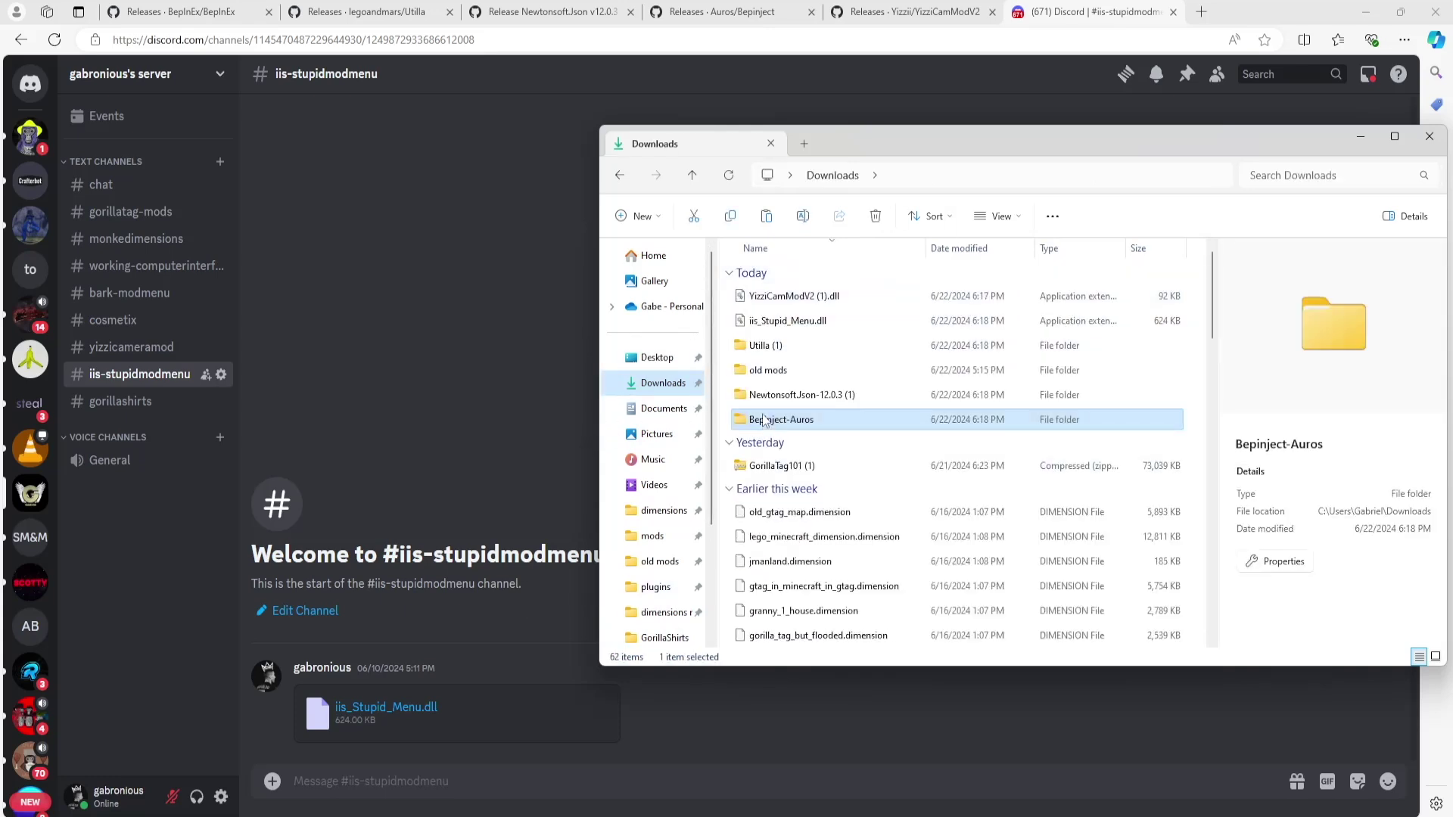
left_click_drag(767, 419, 657, 587)
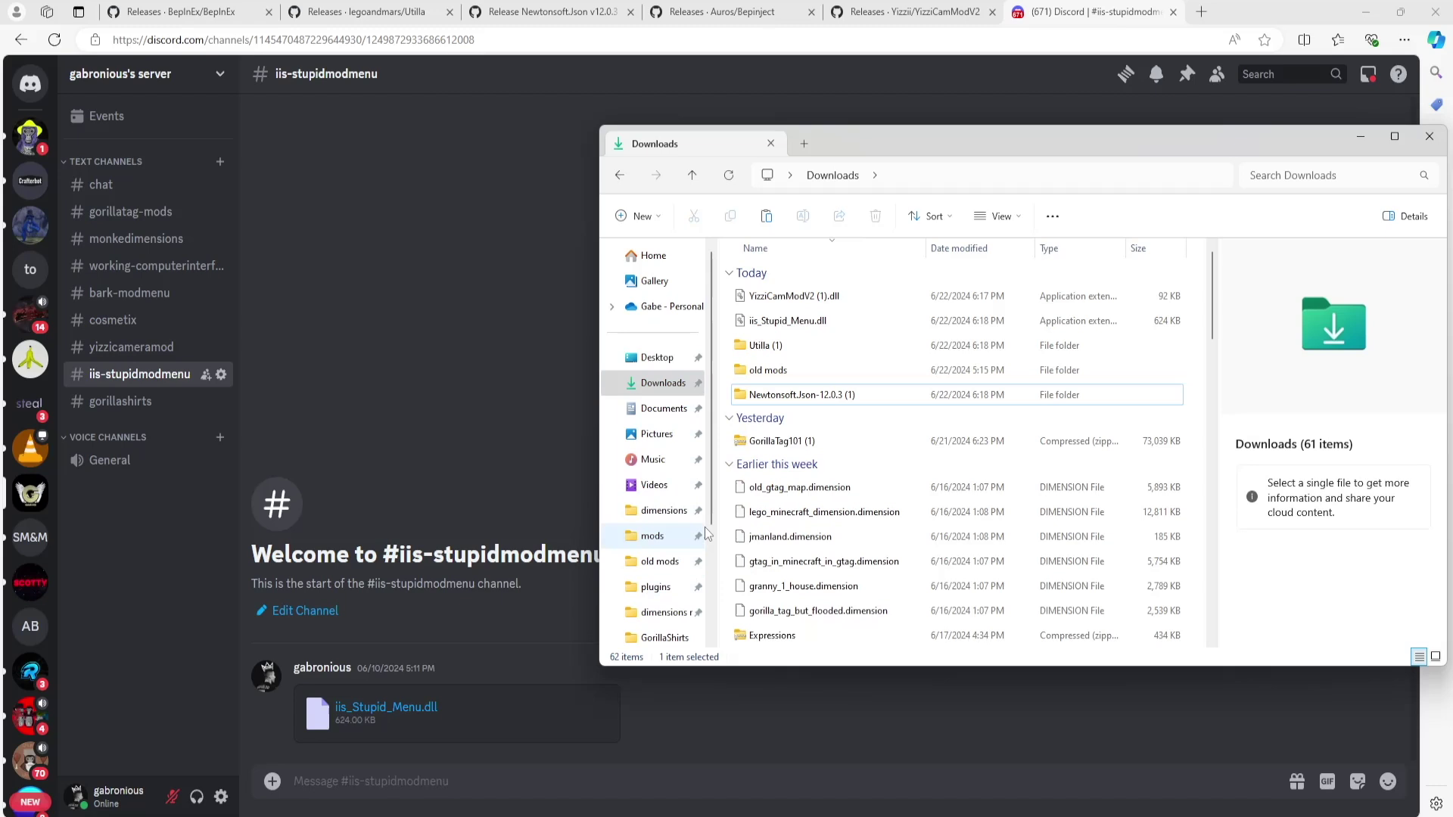
left_click_drag(778, 402, 658, 588)
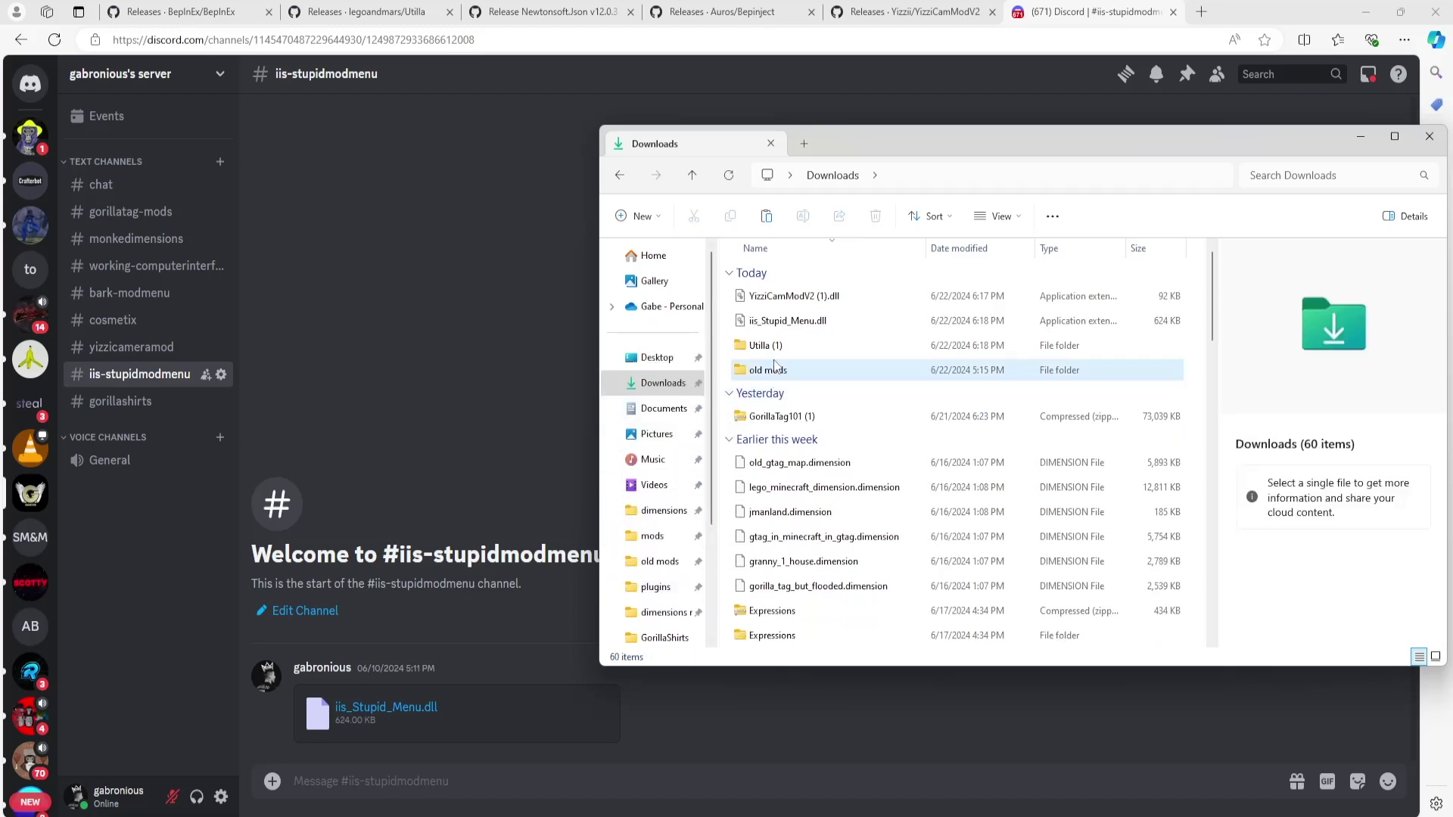
left_click_drag(778, 351, 660, 594)
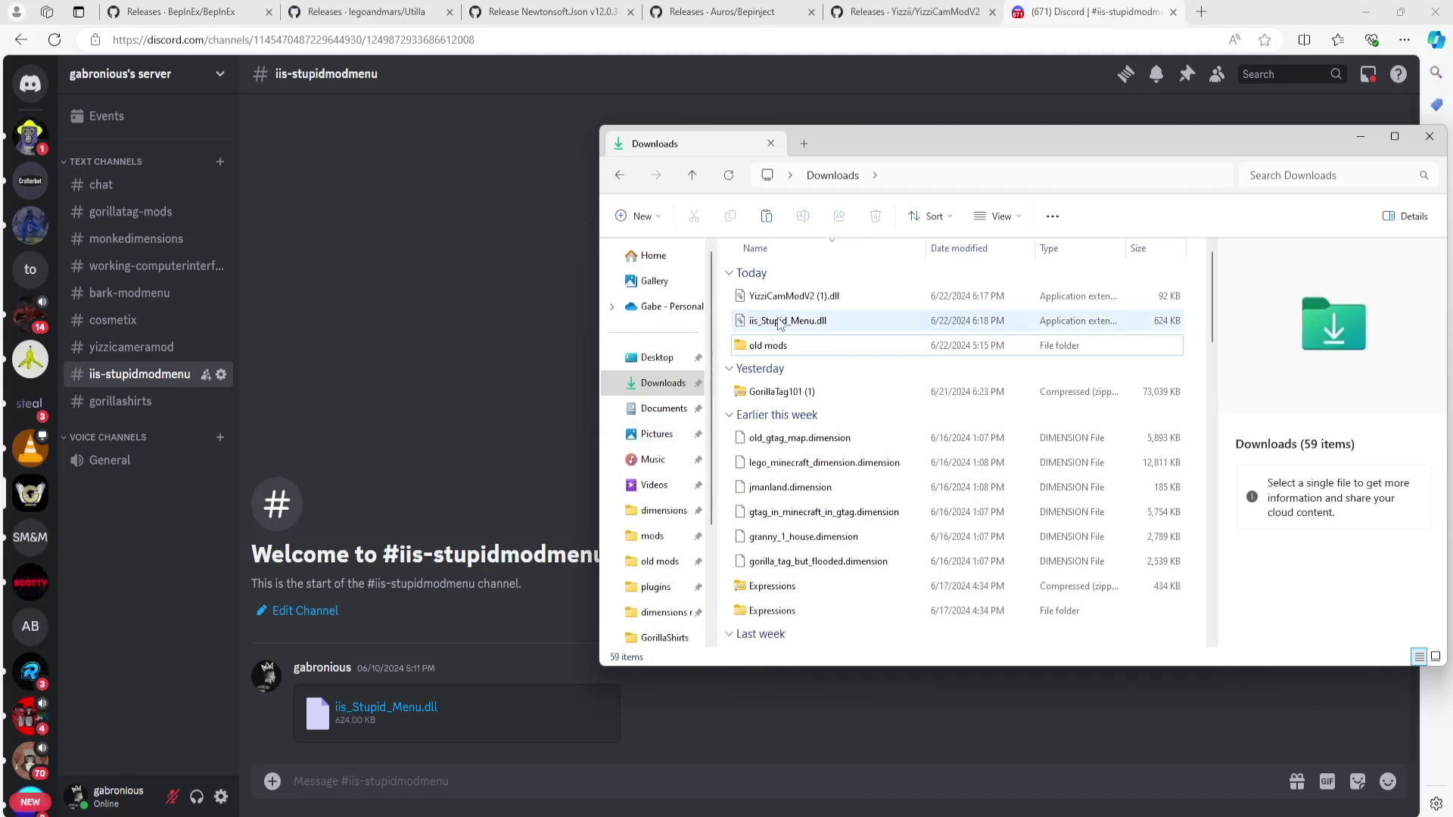
left_click_drag(783, 324, 656, 587)
left_click(656, 587)
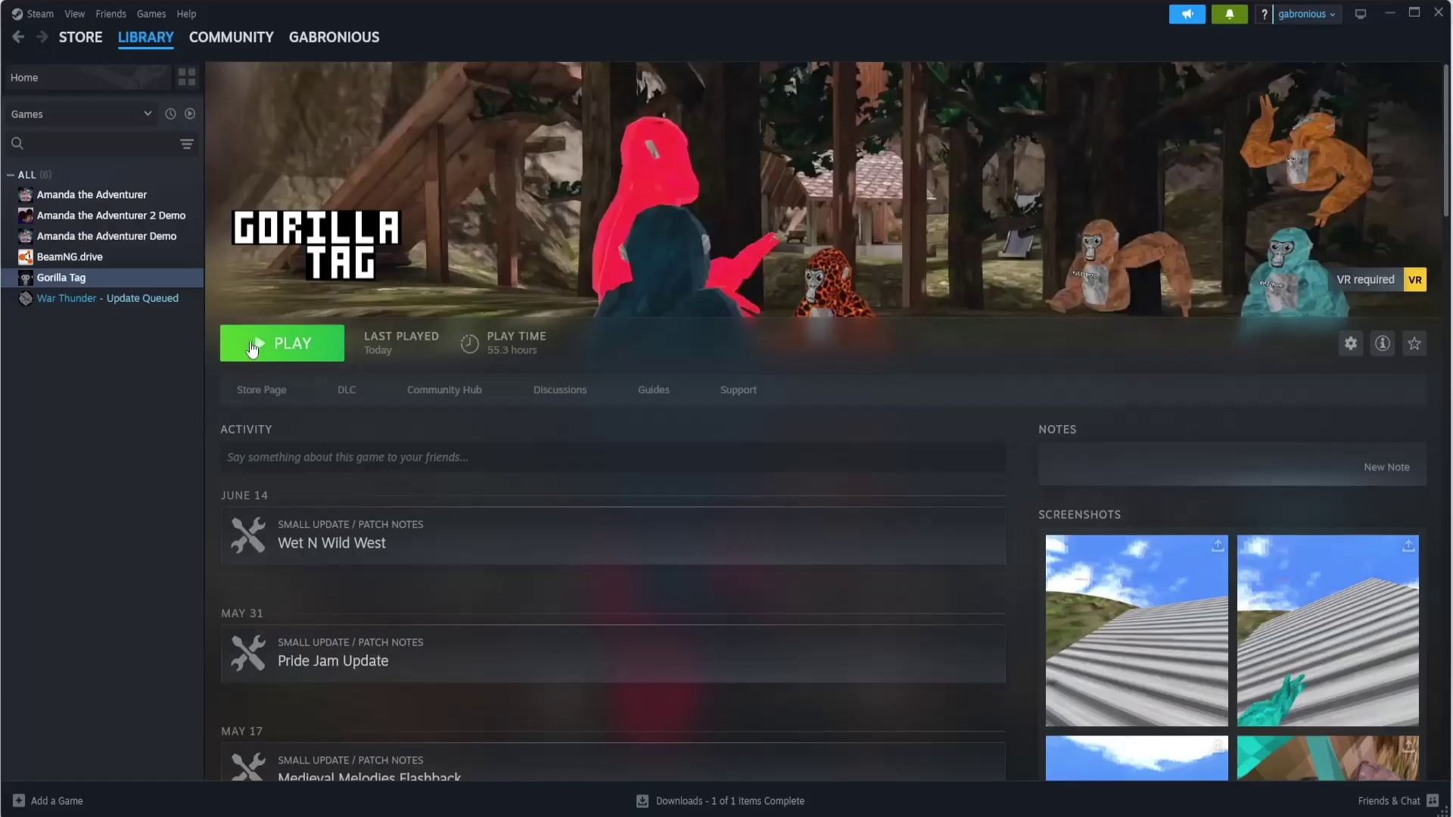
- Play Gorilla Tag with Launch in Steam VR Mode and dismiss the headset warning
left_click(252, 345)
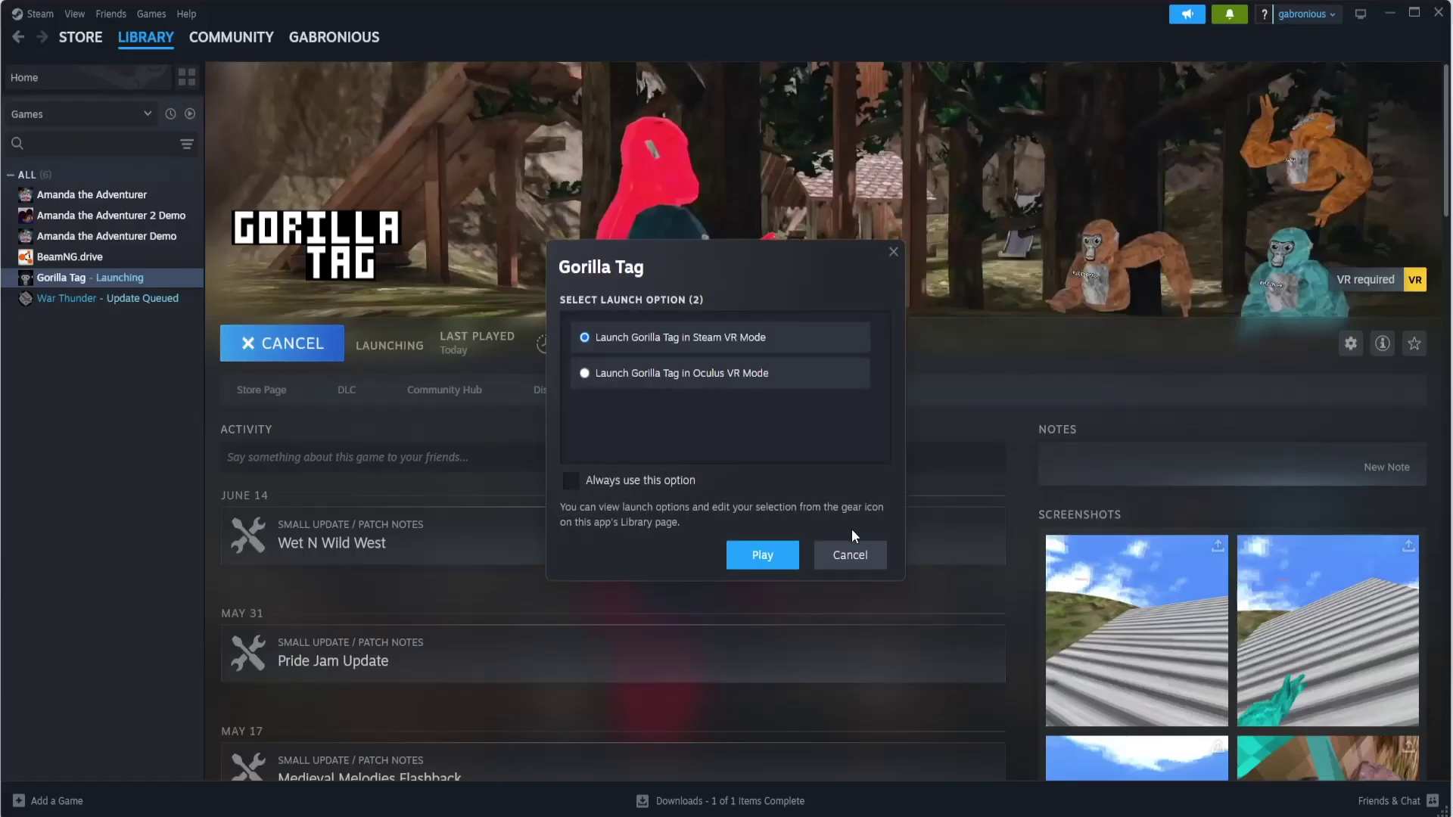
left_click(764, 556)
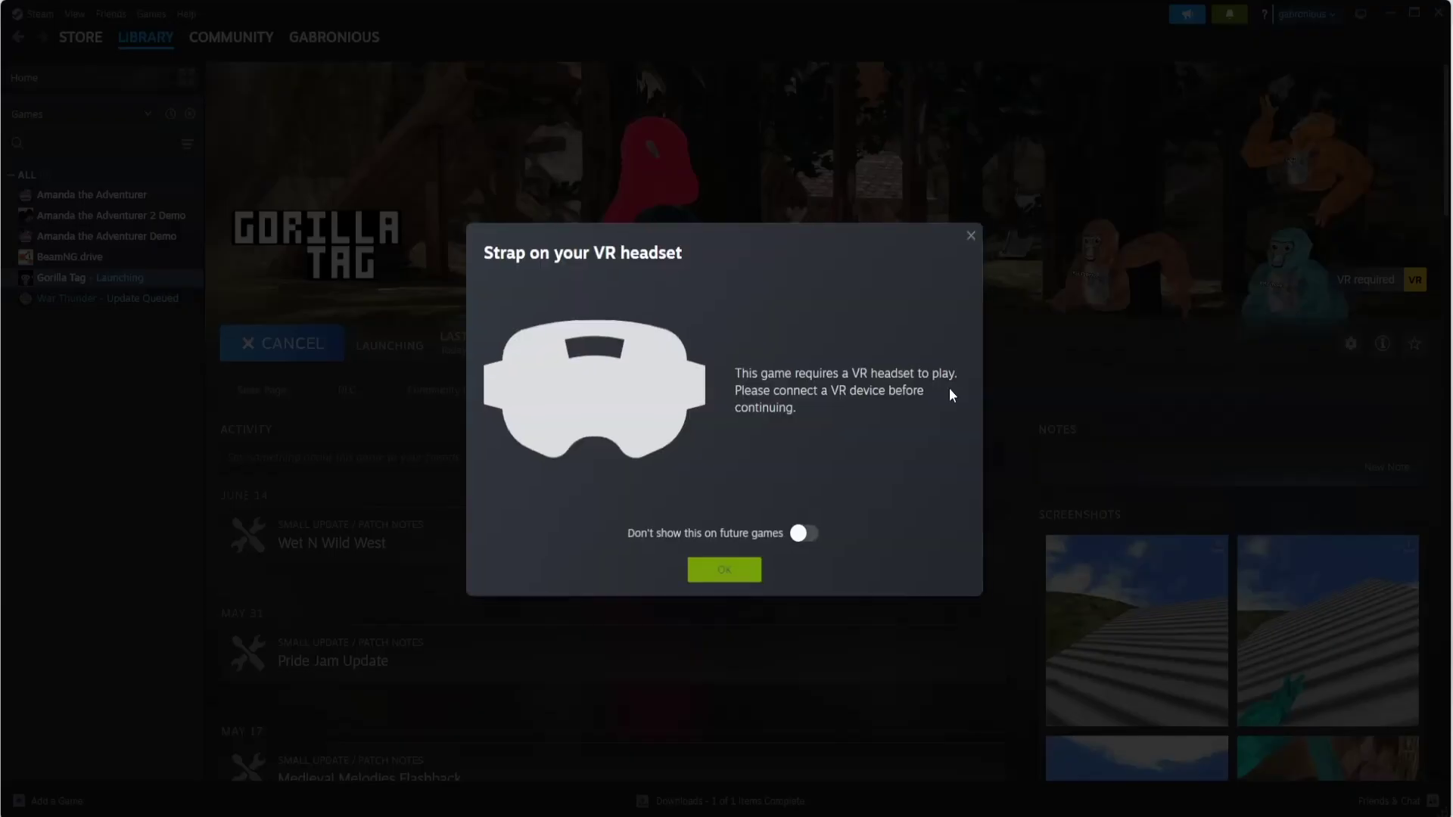
left_click(710, 579)
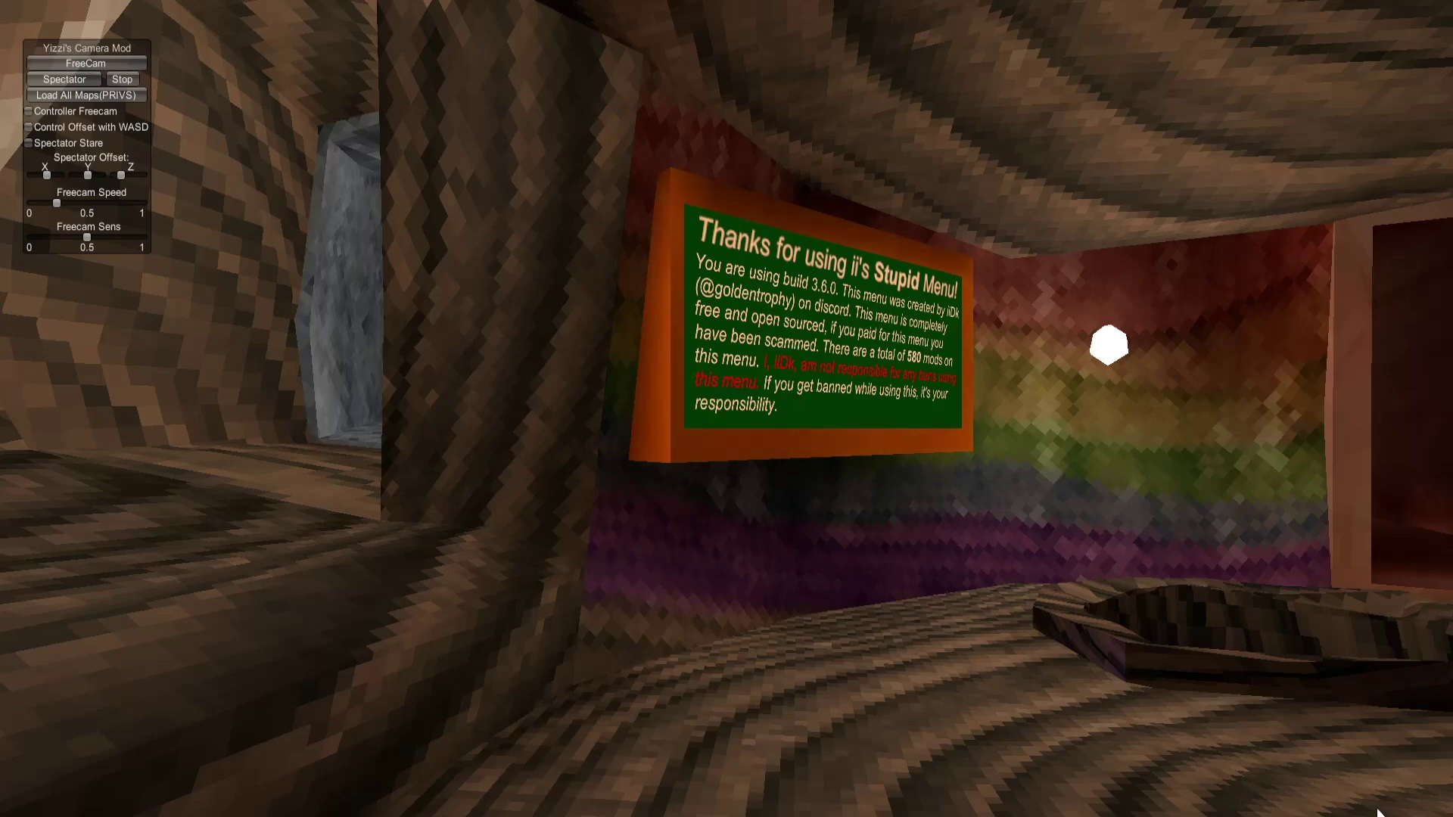
- Bring up the Windows Start menu over the running Gorilla Tag session
key("super")
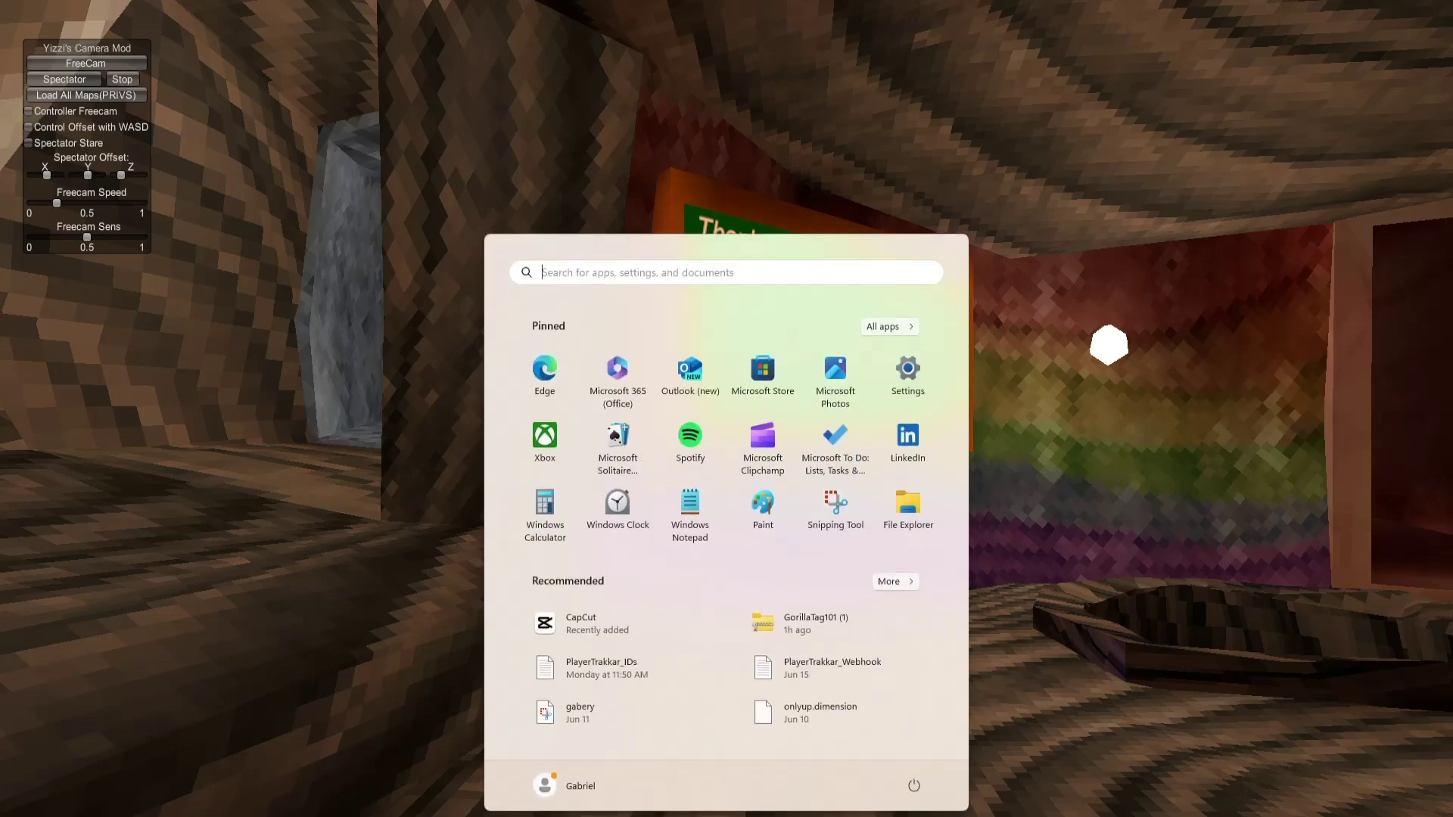
- Close the Gorilla Tag game window, the File Explorer window, and the ii's Stupid Mods invite tab
left_click(1057, 701)
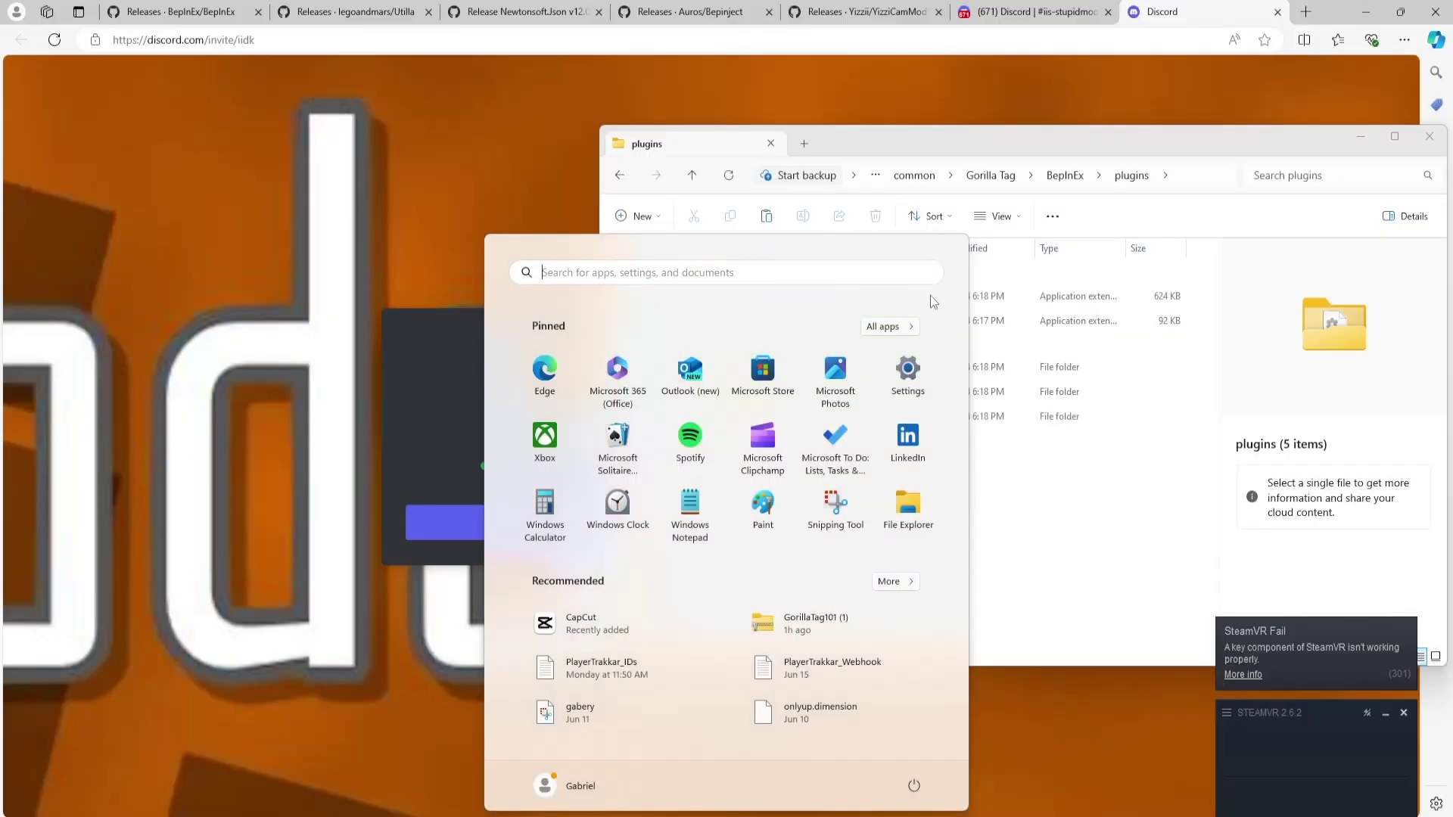
left_click(1430, 137)
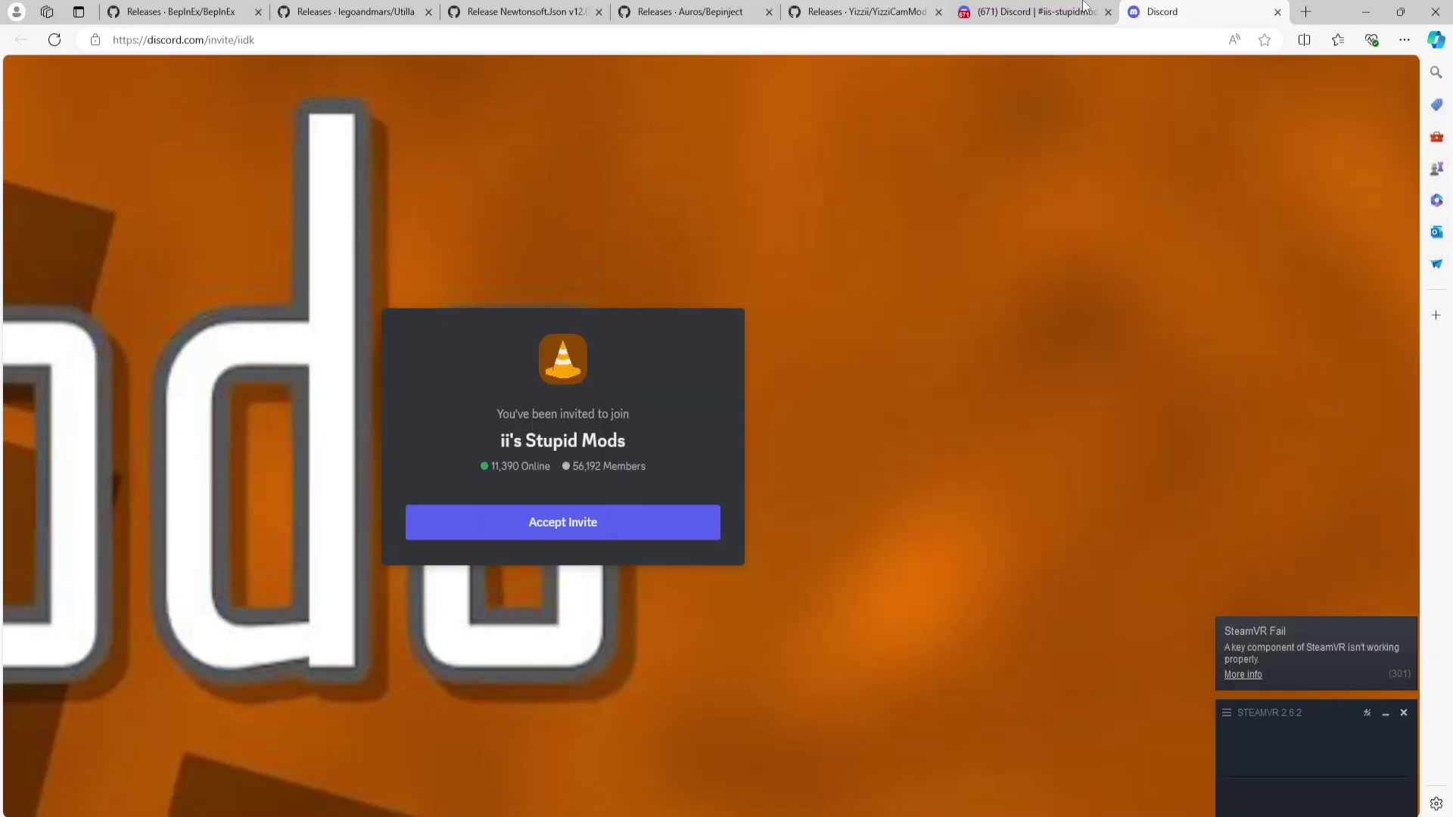
left_click(1275, 10)
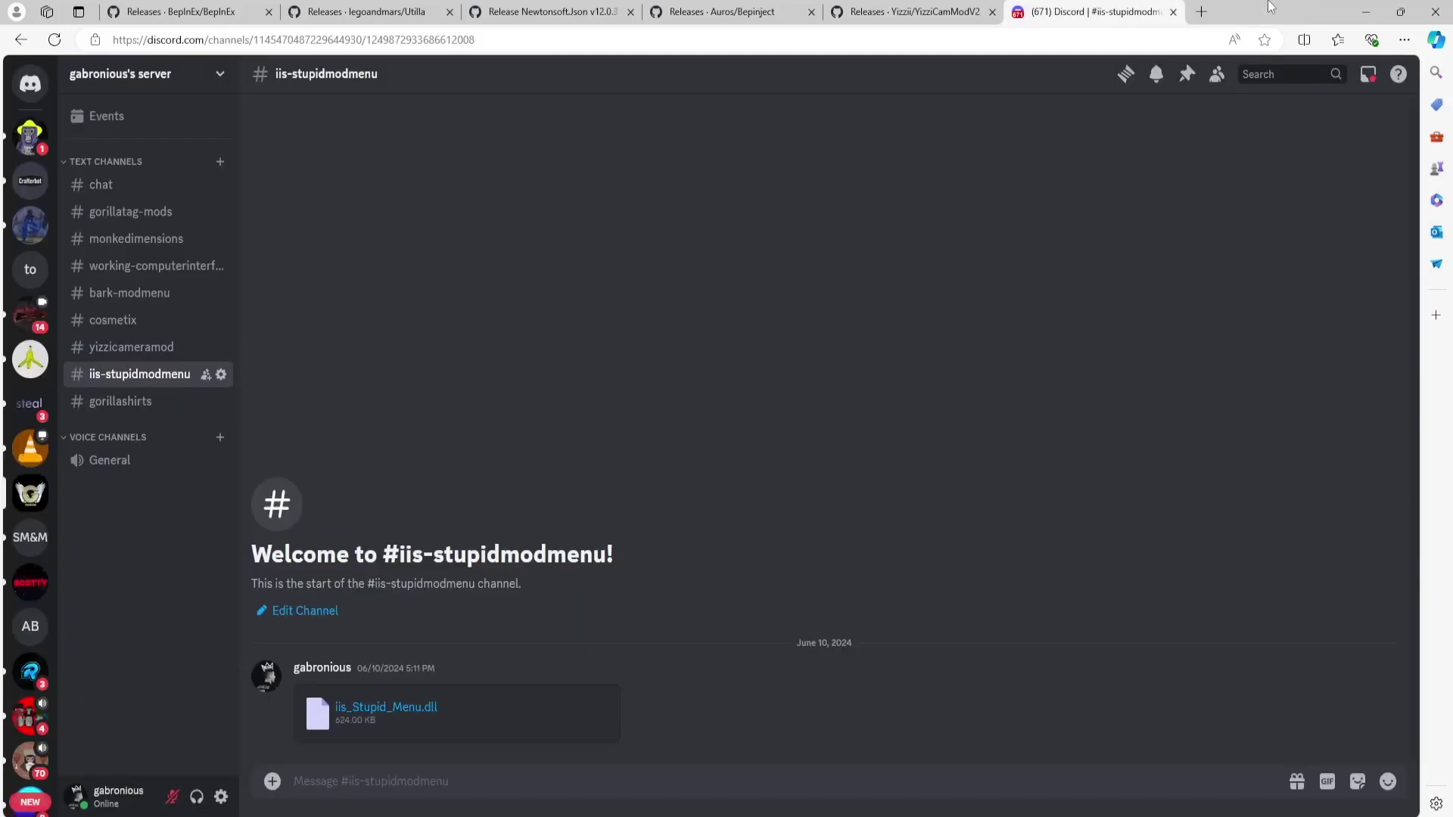